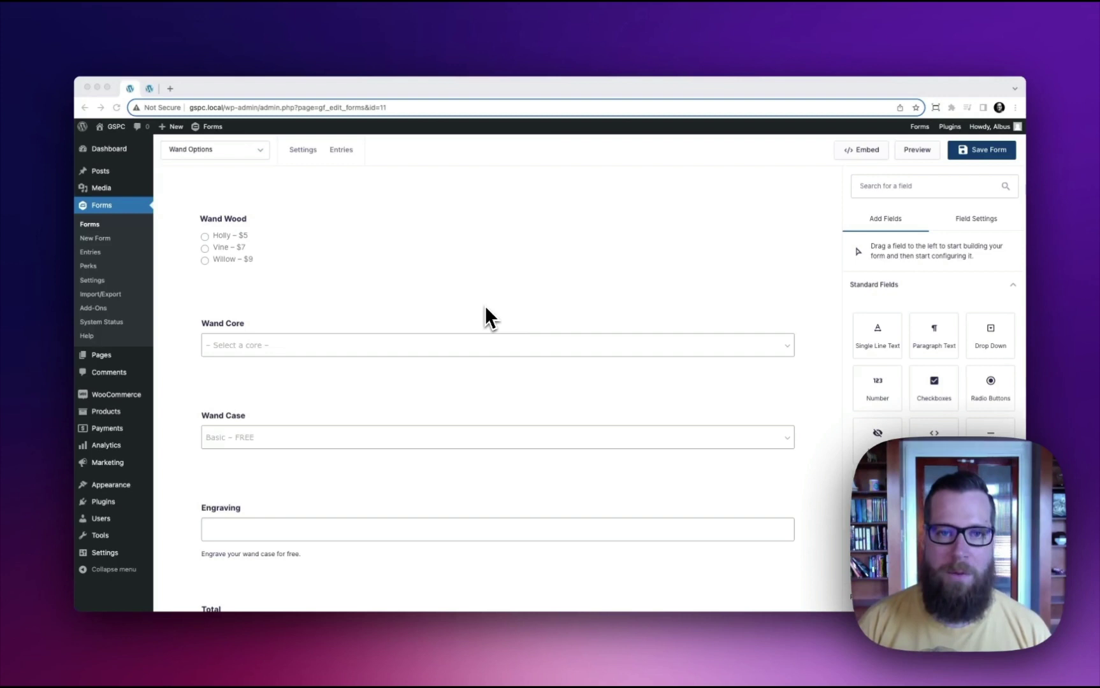
# Review the form's settings sections and fields, then switch to the Wizarding Wand product editor
pyautogui.click(522, 270)
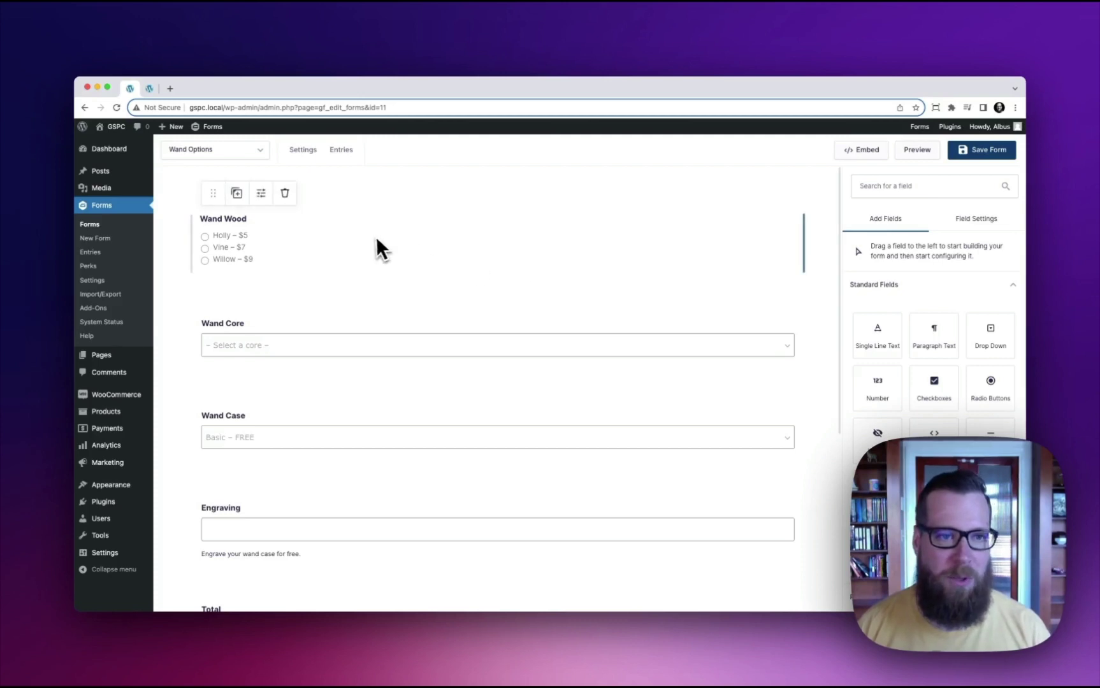
pyautogui.moveTo(153, 181)
pyautogui.click(233, 159)
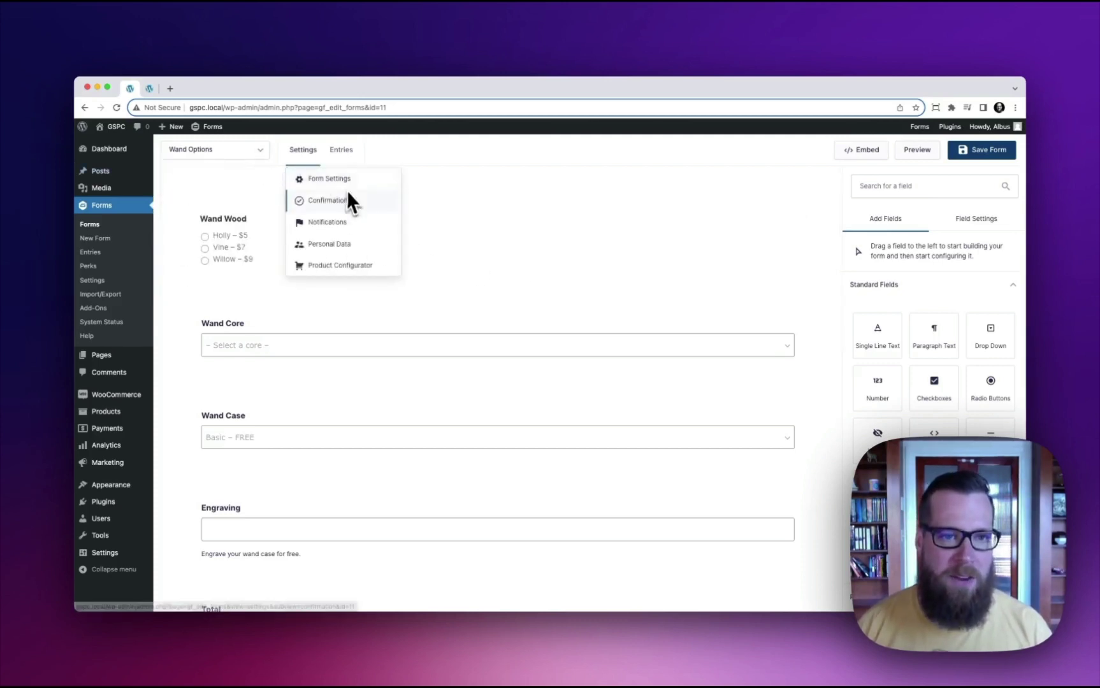
pyautogui.scroll(-1, 456, 258)
pyautogui.scroll(1, 454, 261)
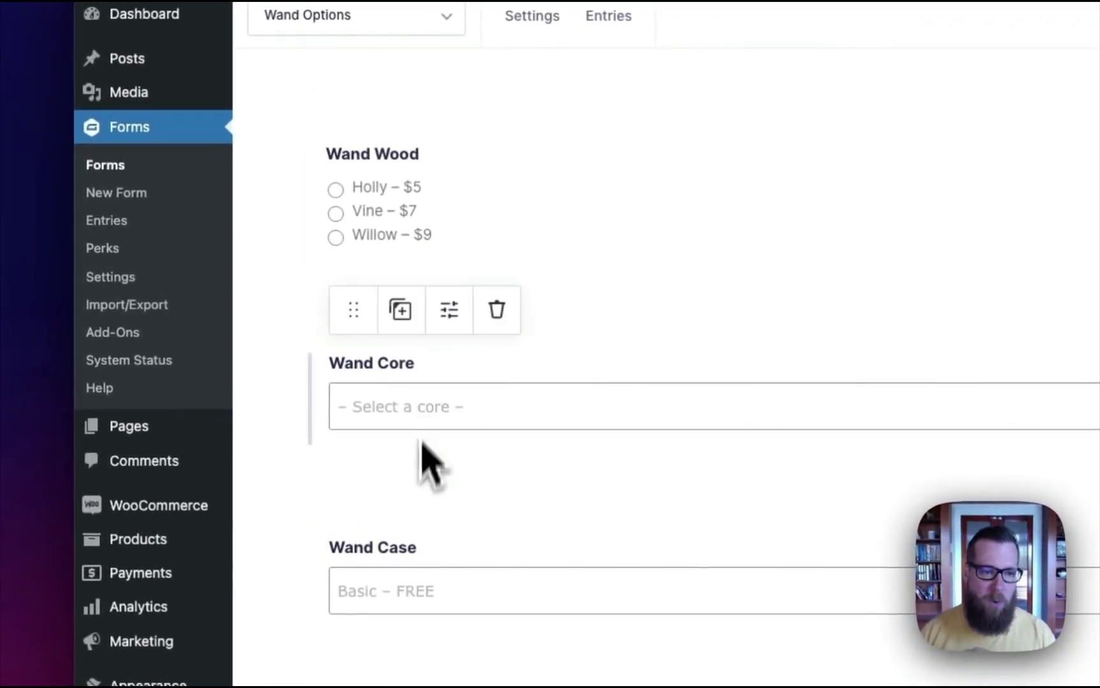
pyautogui.scroll(-5, 421, 459)
pyautogui.scroll(-2, 451, 382)
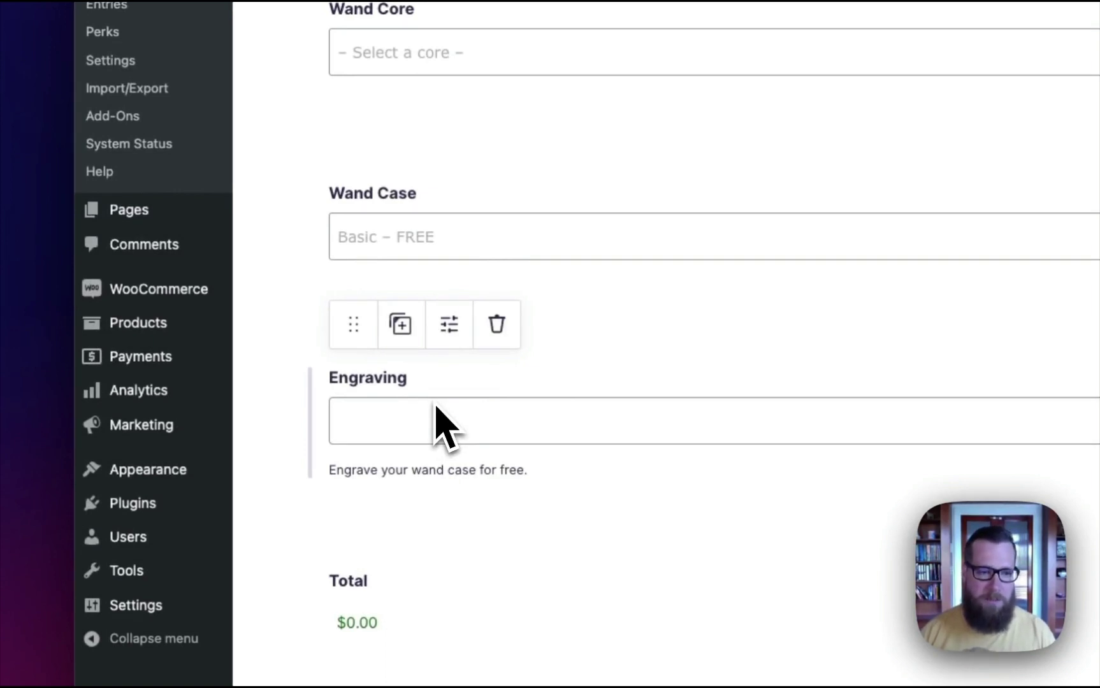
pyautogui.scroll(-6, 435, 411)
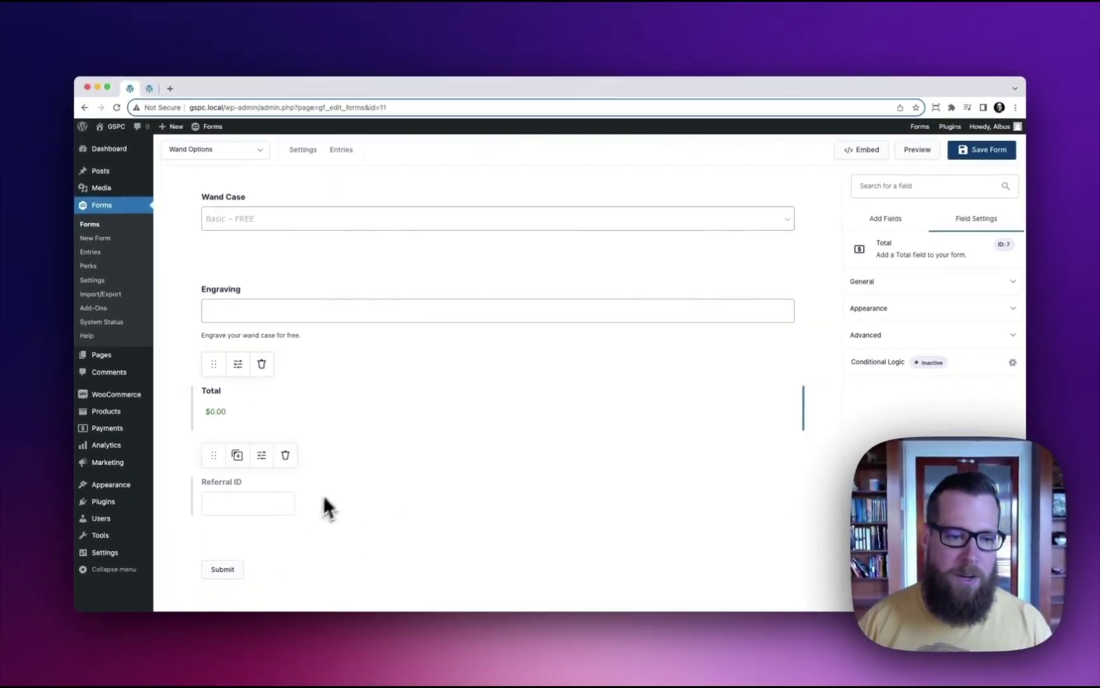
pyautogui.scroll(4, 293, 507)
pyautogui.click(204, 149)
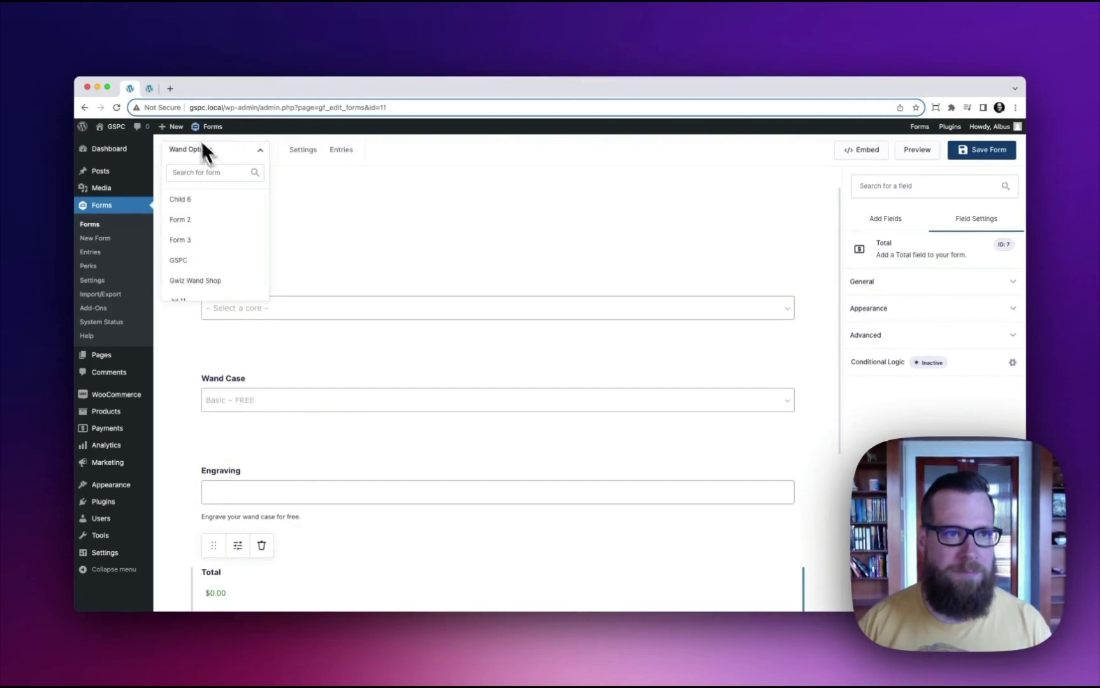
pyautogui.click(148, 88)
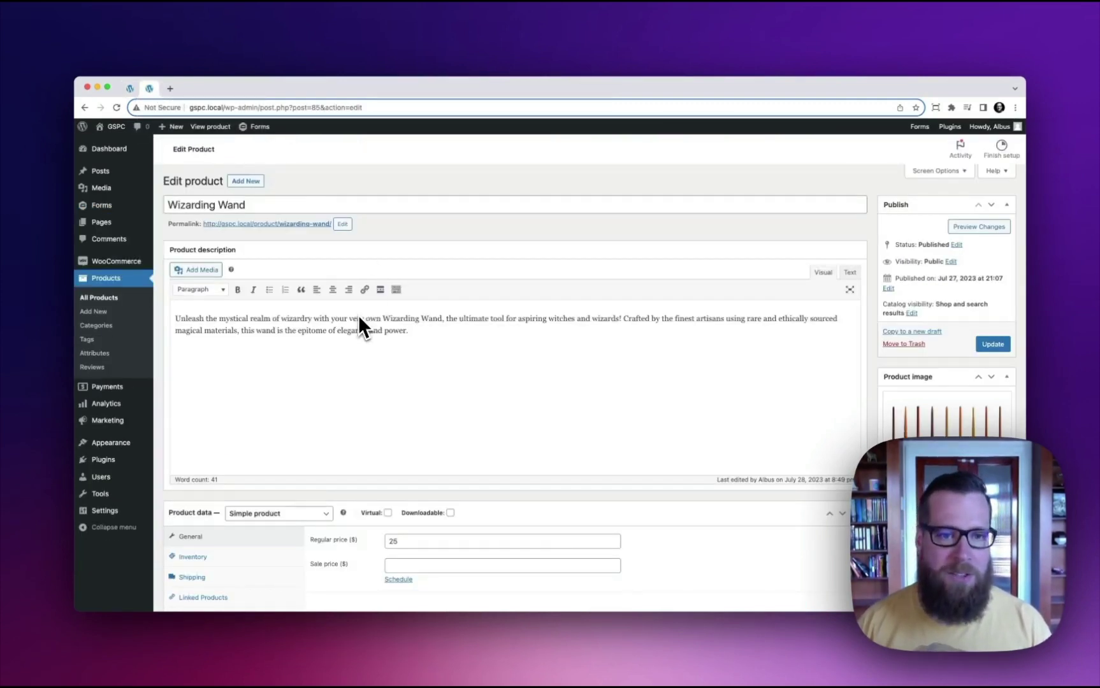
# Attach the Wand Options form in the product's Gravity Forms tab and update Wizarding Wand
pyautogui.scroll(-3, 359, 317)
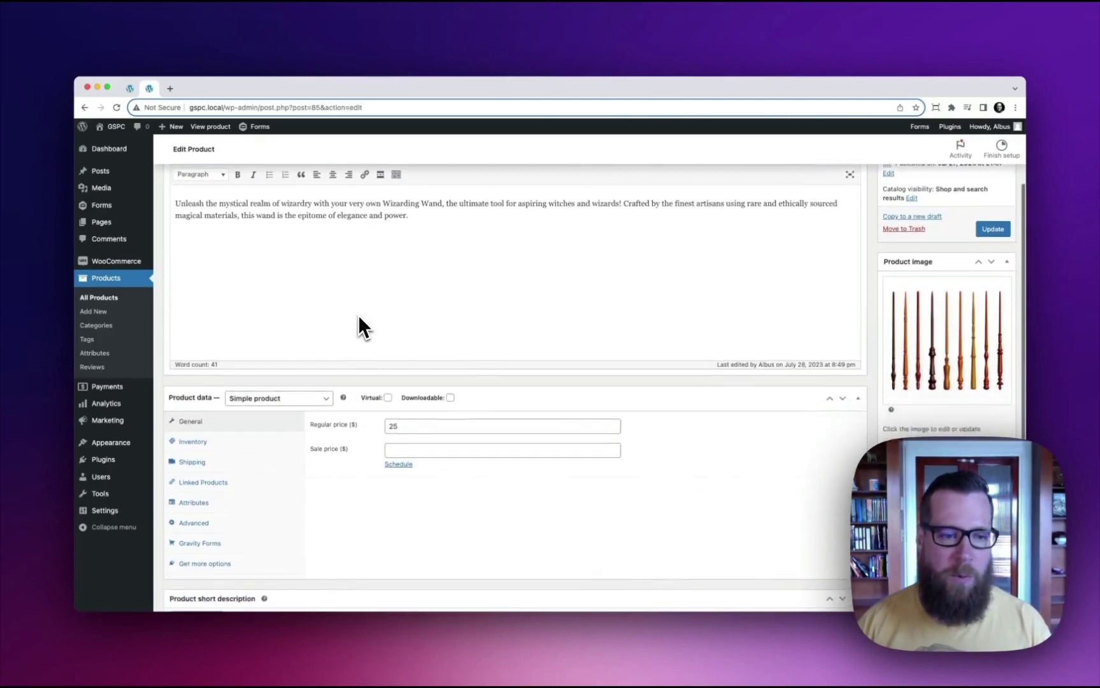
pyautogui.click(210, 525)
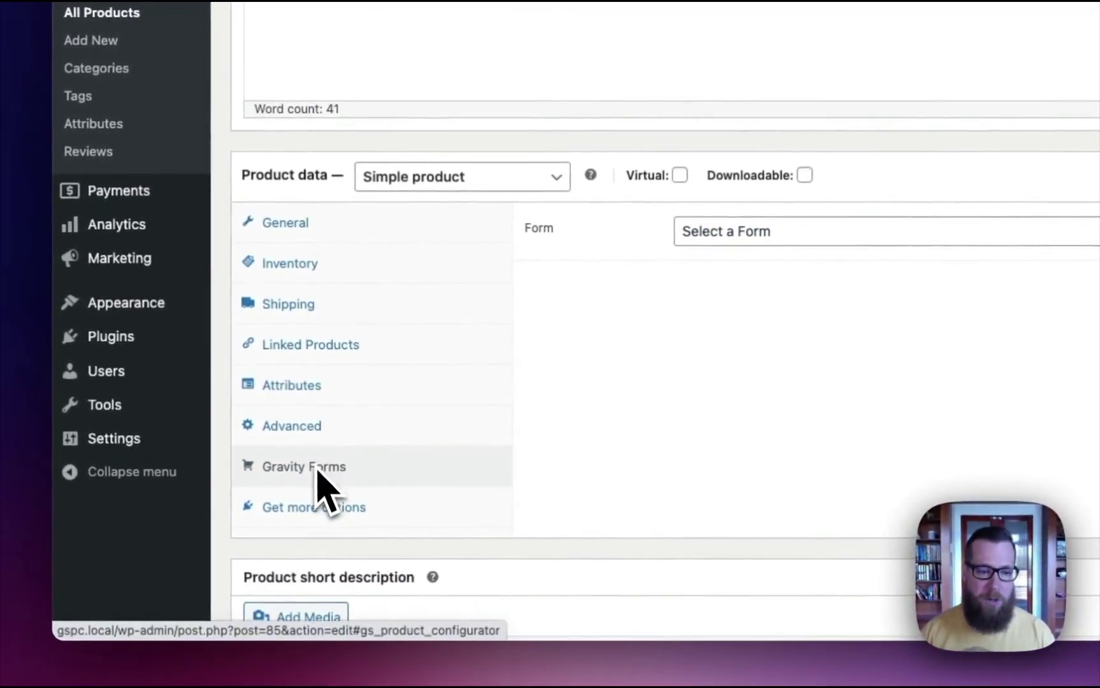
pyautogui.click(708, 240)
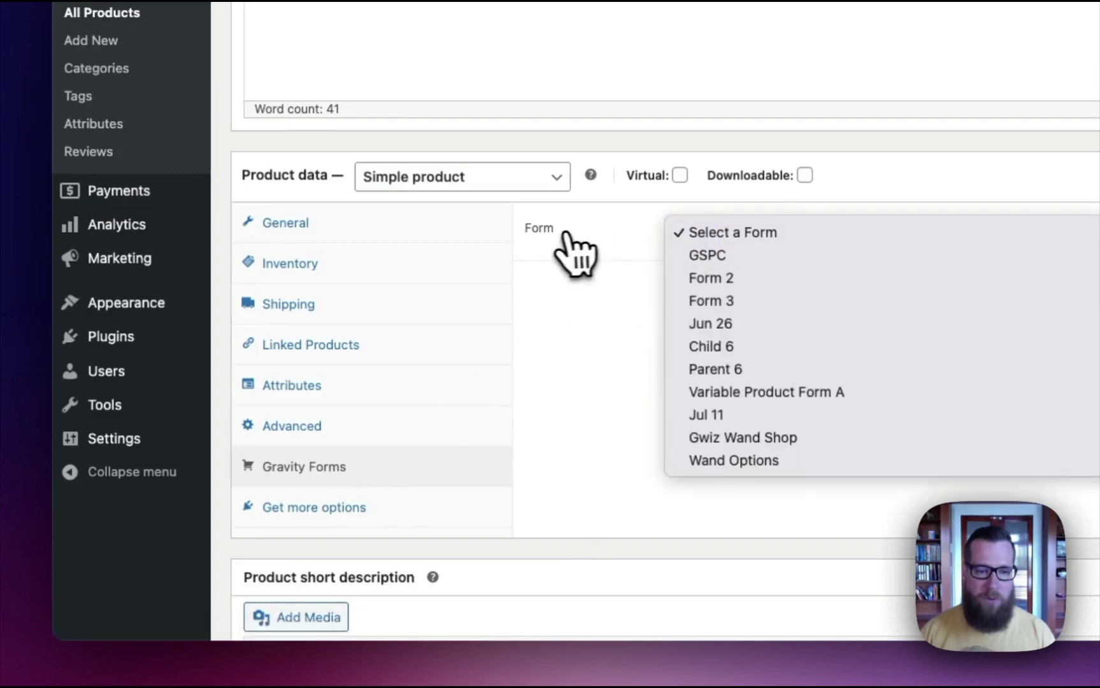
pyautogui.click(736, 460)
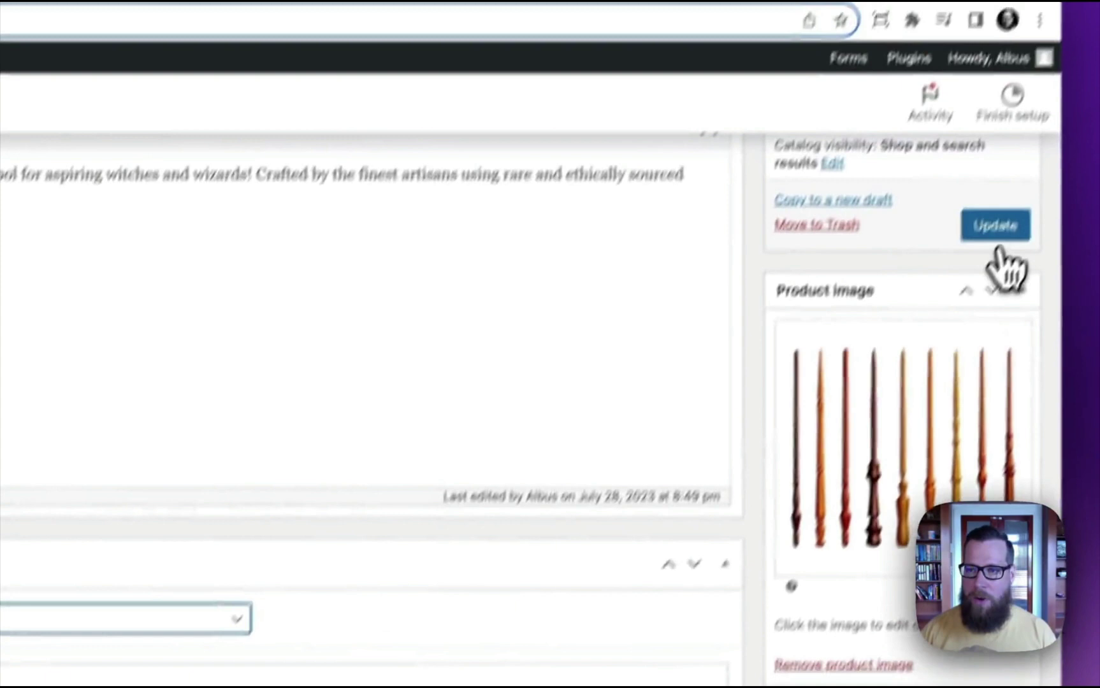
pyautogui.click(995, 227)
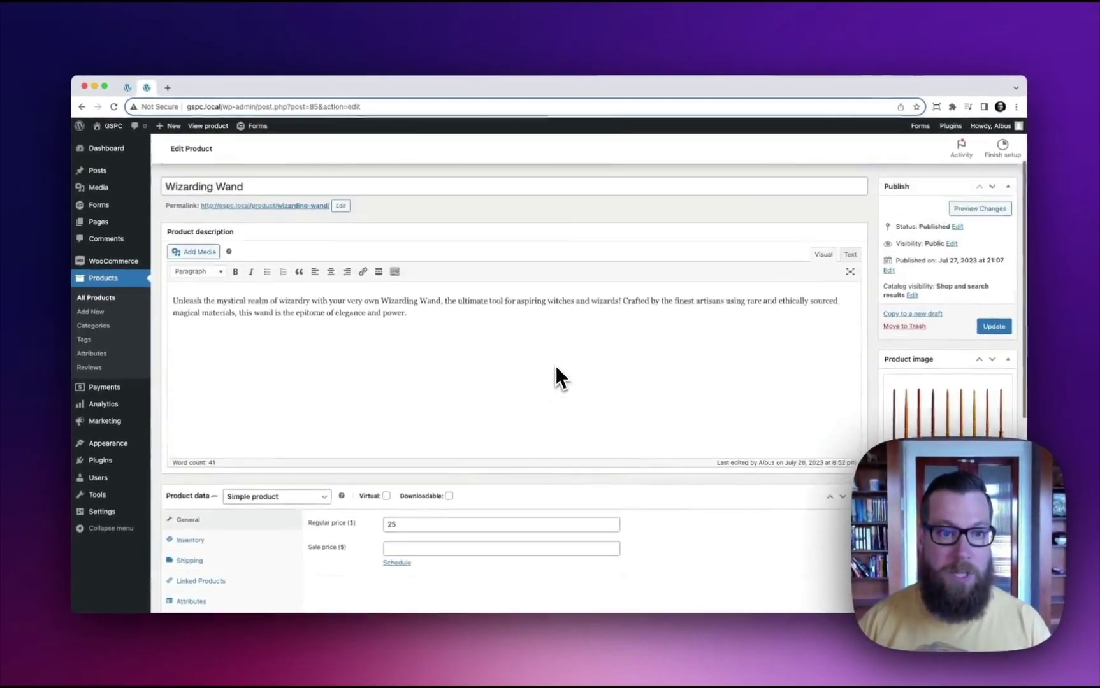
pyautogui.scroll(2, 555, 365)
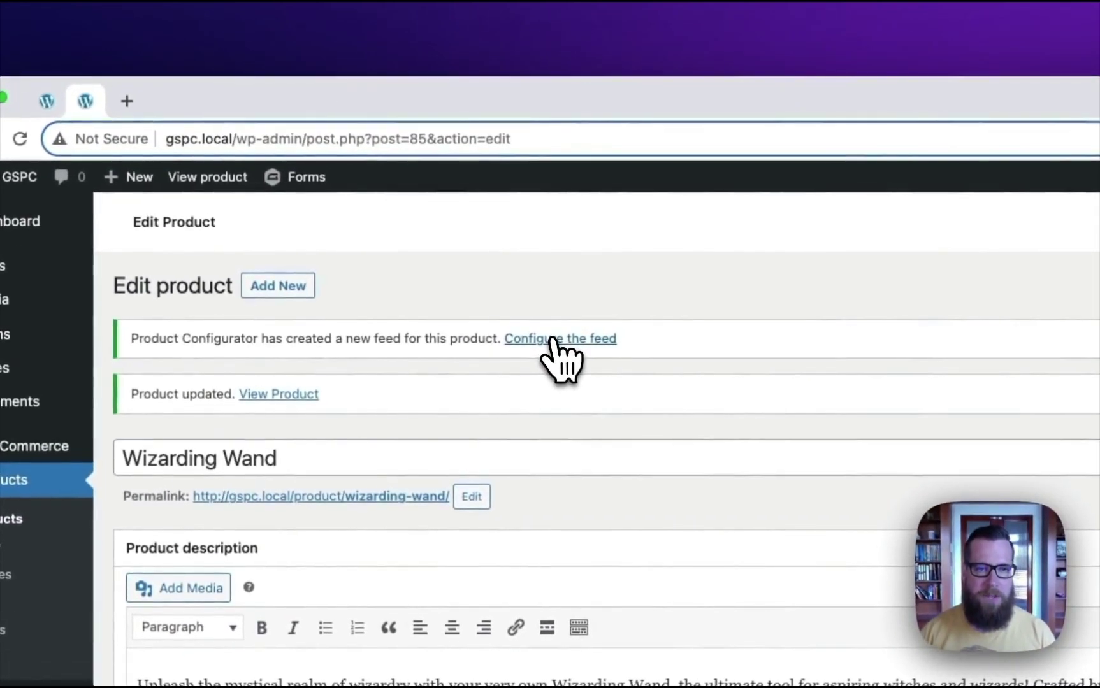
pyautogui.click(552, 339)
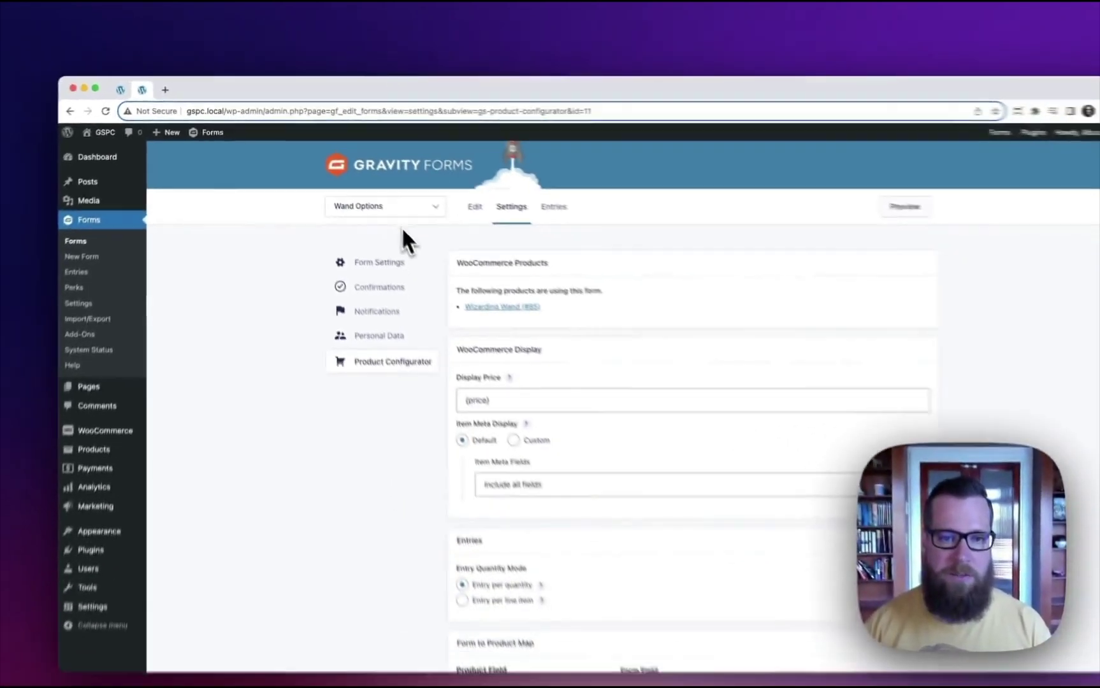
pyautogui.scroll(-1, 442, 295)
pyautogui.scroll(-1, 442, 295)
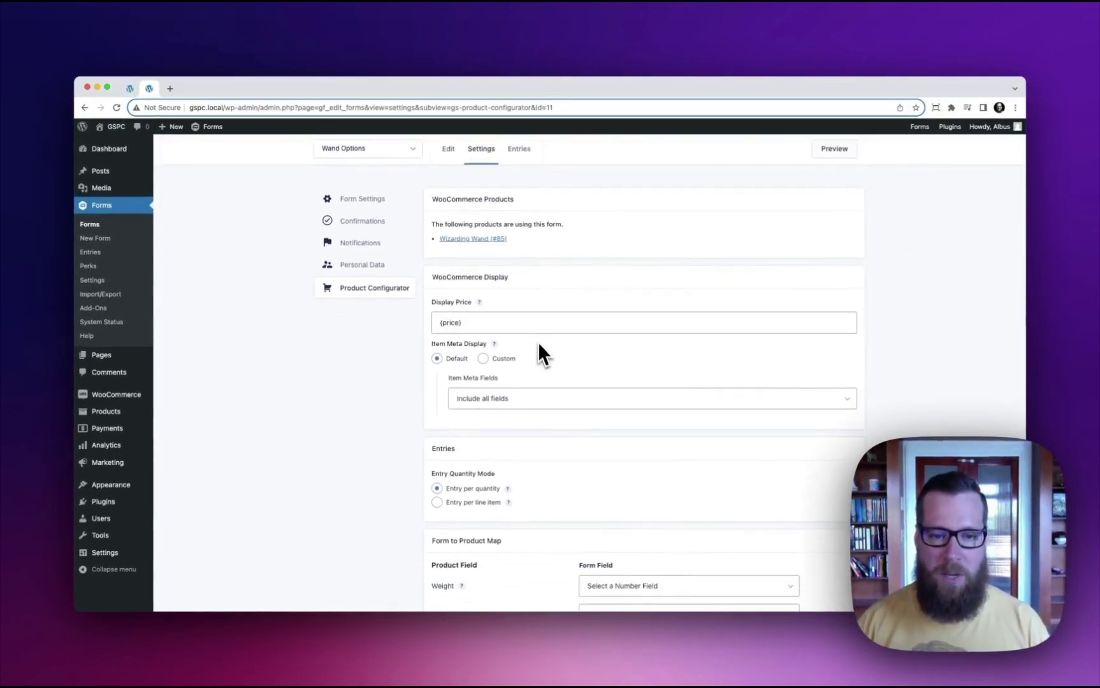
pyautogui.scroll(-4, 538, 346)
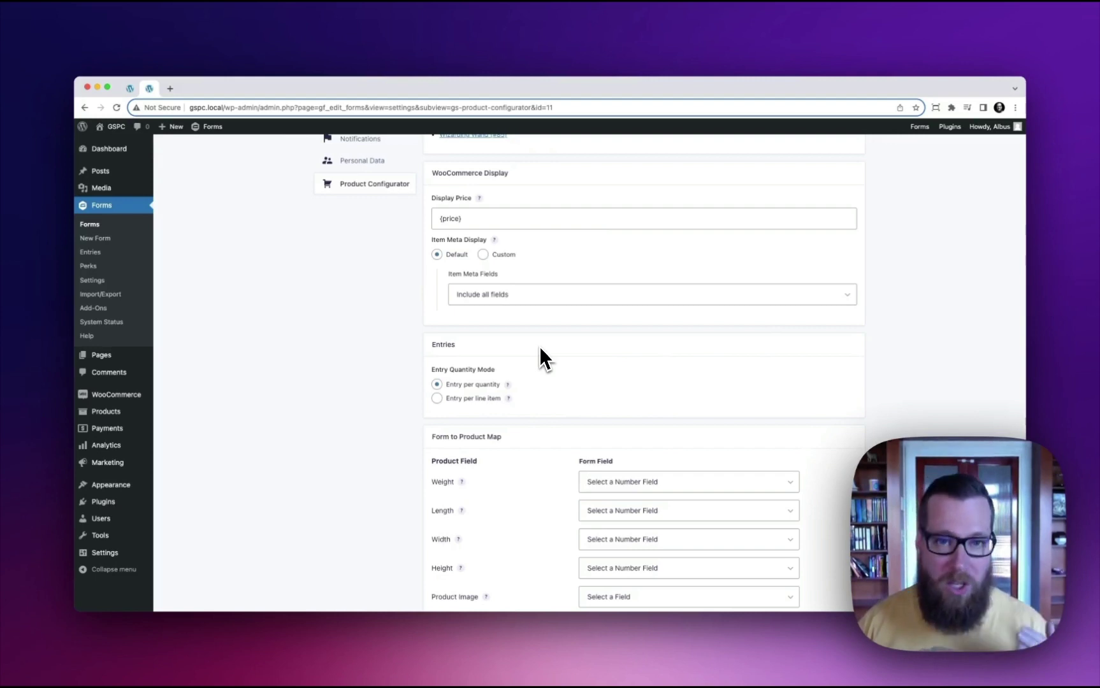
pyautogui.scroll(6, 539, 350)
pyautogui.click(366, 193)
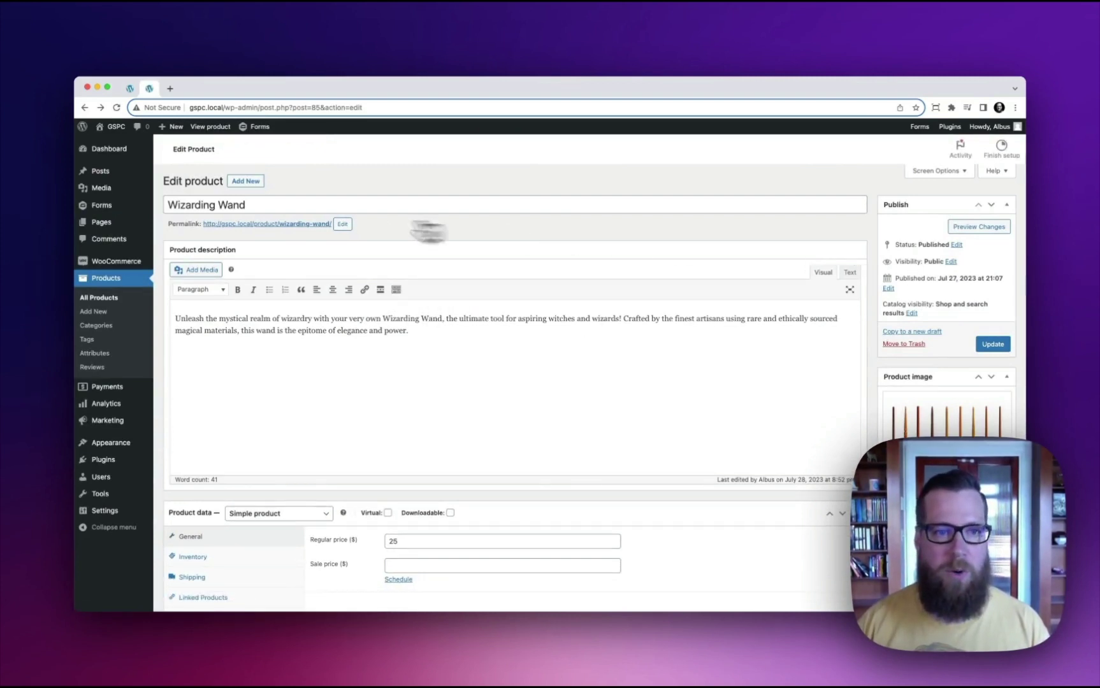
# Open the Wizarding Wand product page and highlight its $25.00 base price
pyautogui.click(275, 225)
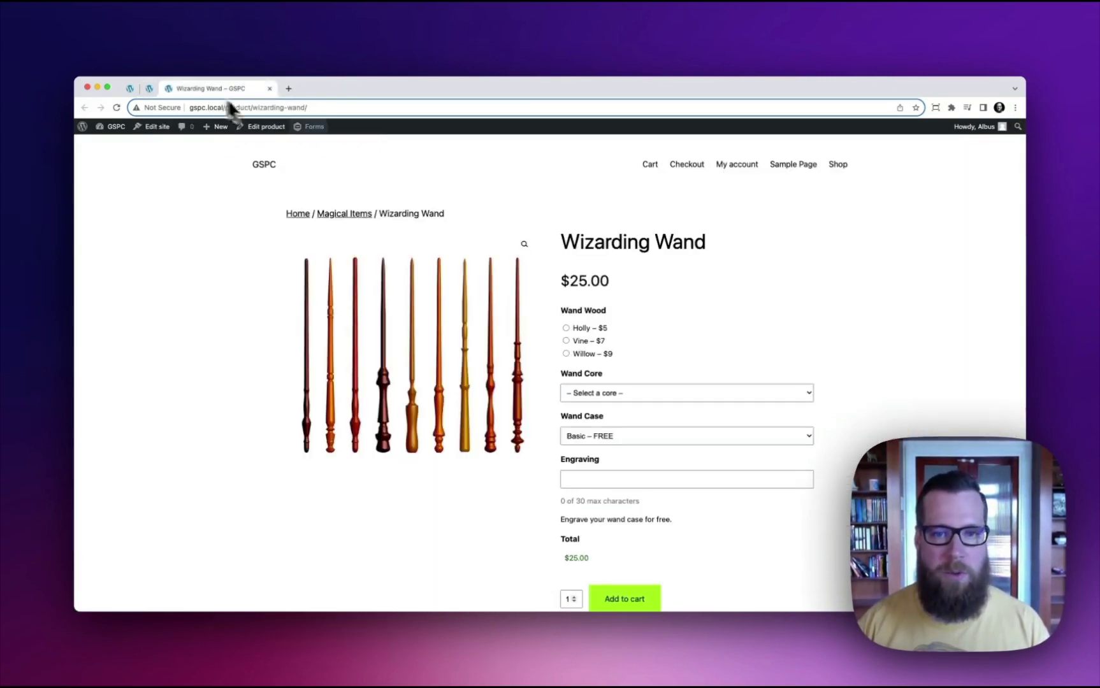
pyautogui.scroll(-2, 763, 244)
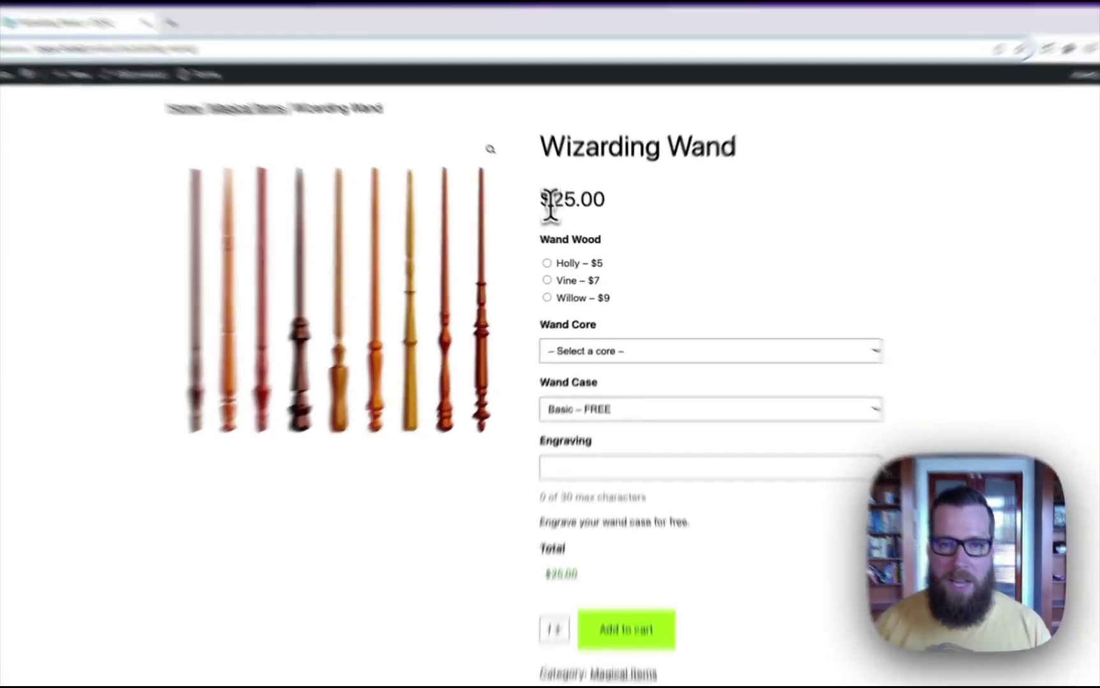
pyautogui.moveTo(563, 222); pyautogui.dragTo(605, 222)
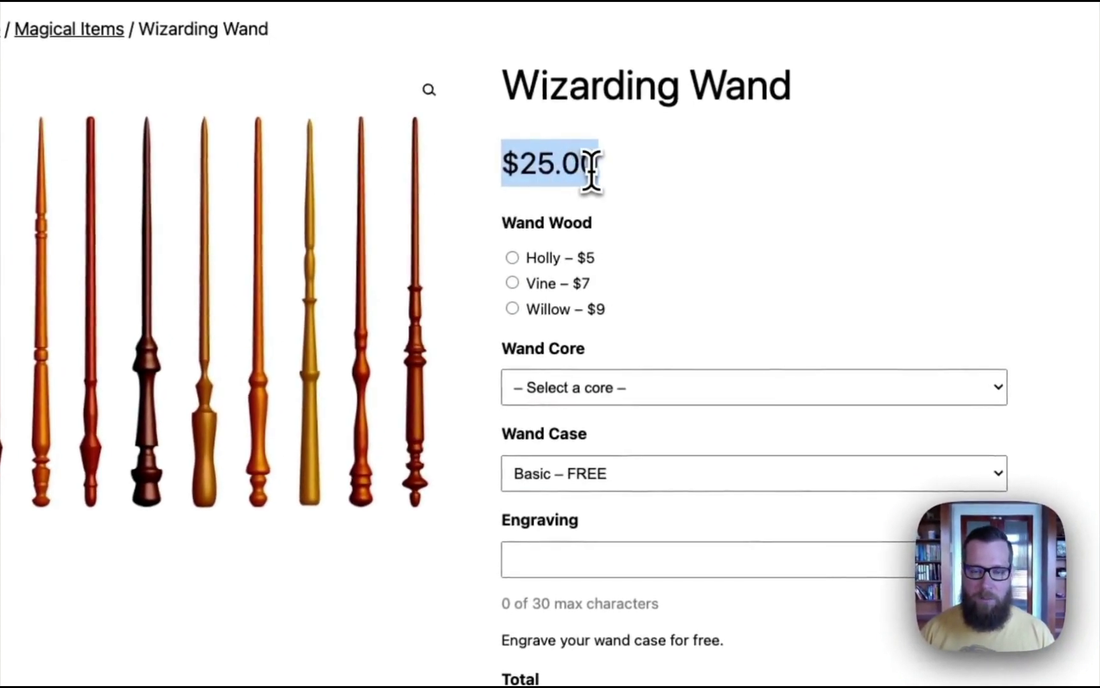
# Choose Vine wood, Unicorn hair core and the Premium – $25 wand case
pyautogui.click(552, 261)
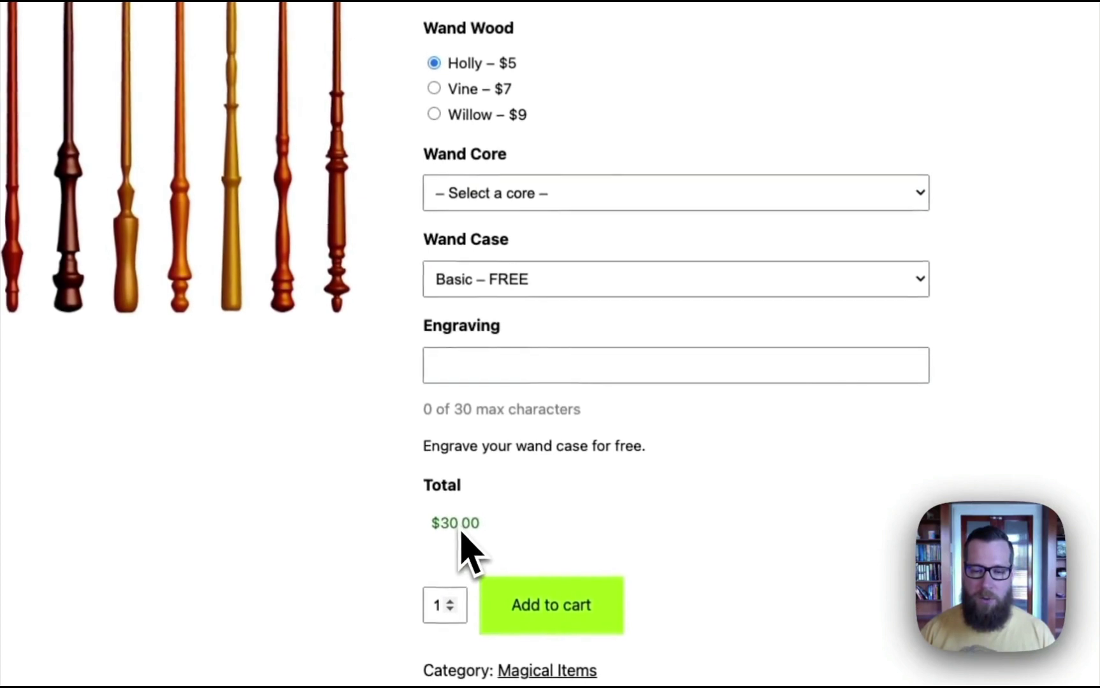
pyautogui.click(469, 92)
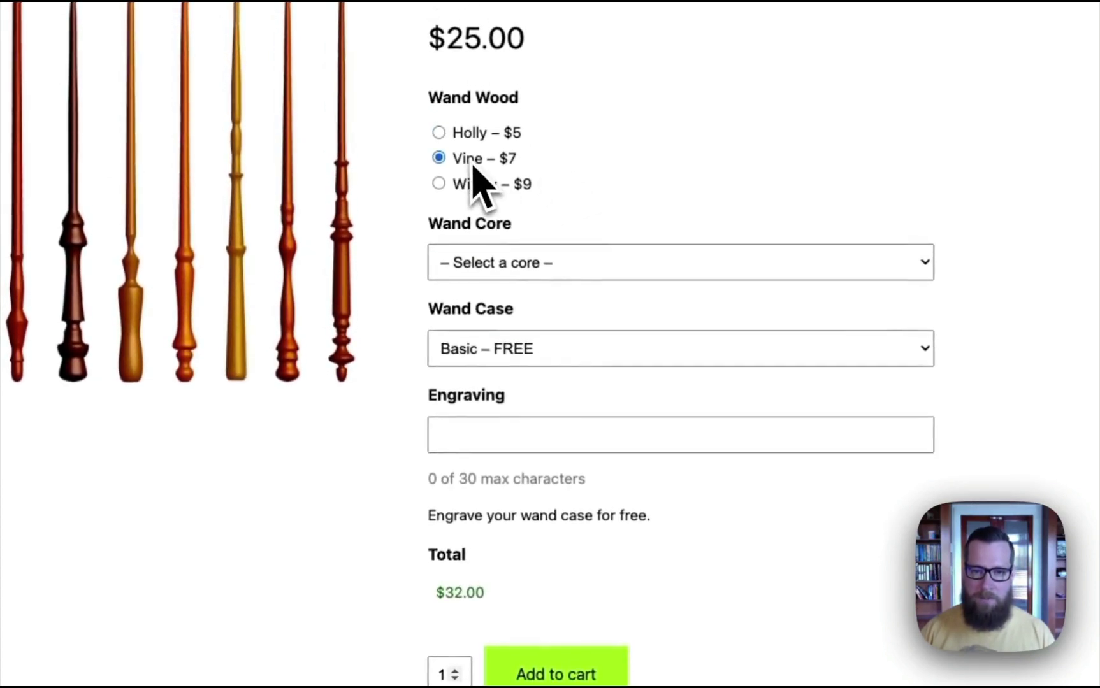
pyautogui.click(470, 273)
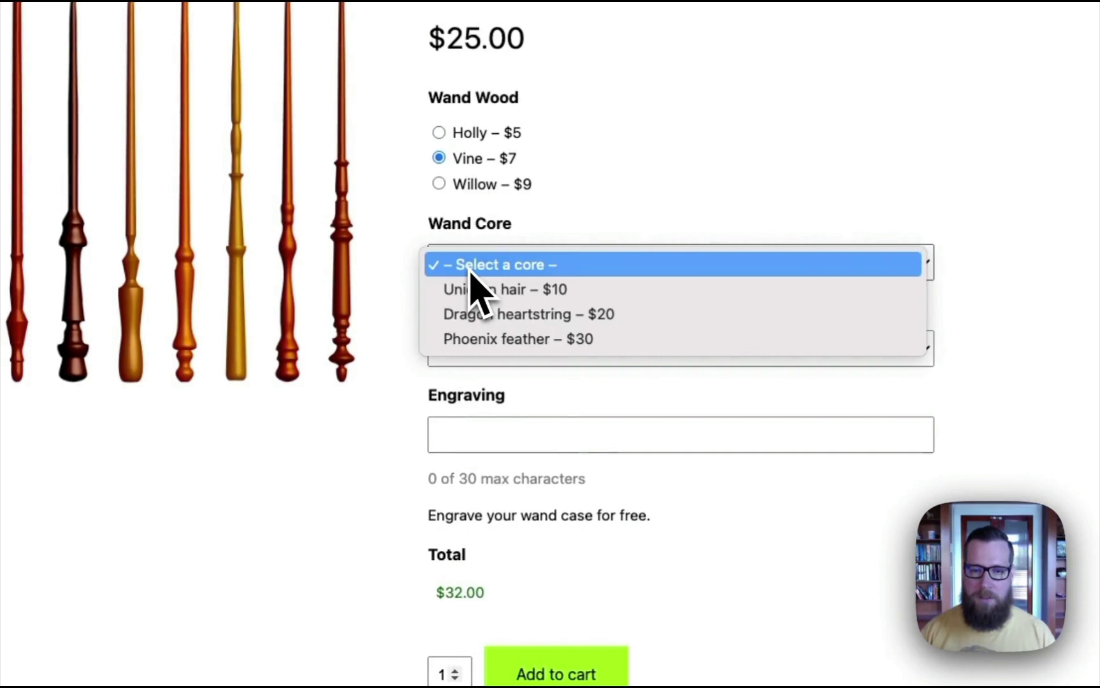
pyautogui.click(472, 290)
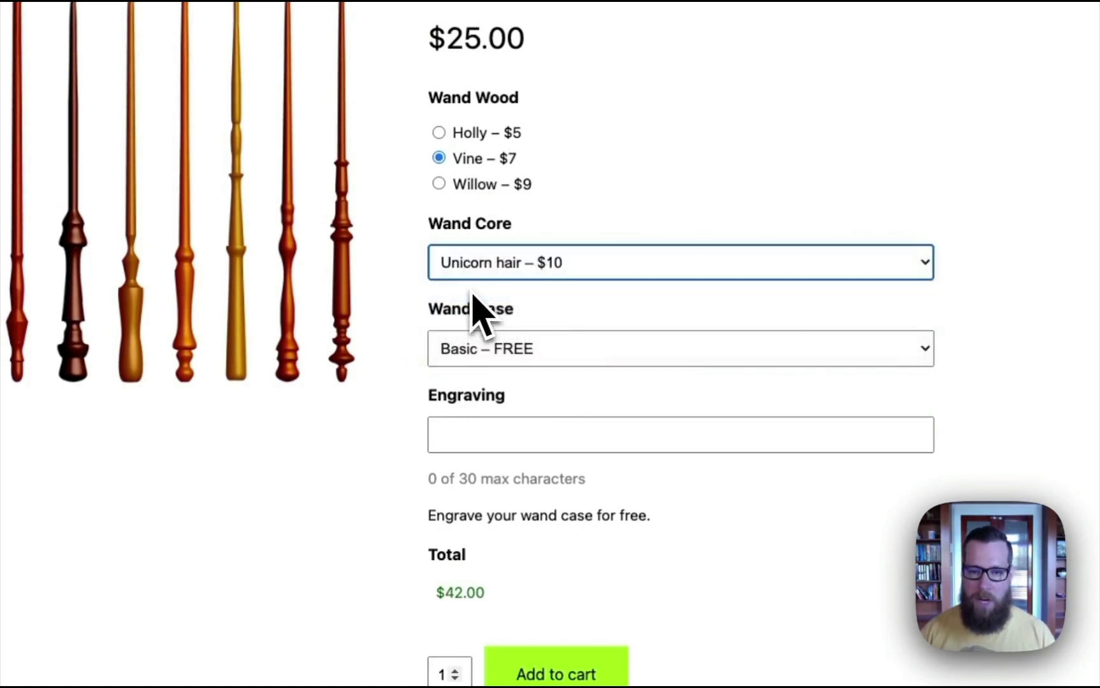
pyautogui.click(500, 350)
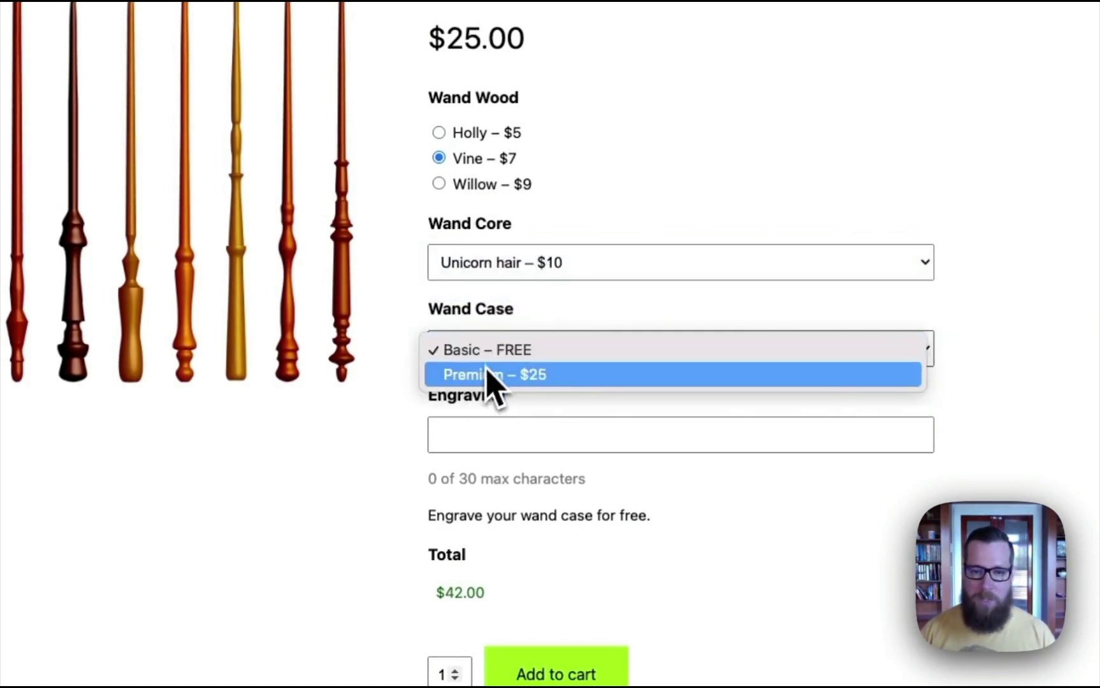
pyautogui.click(486, 376)
# Enter the engraving text, highlight the $67.00 total, and add the wand to the cart
pyautogui.click(467, 435)
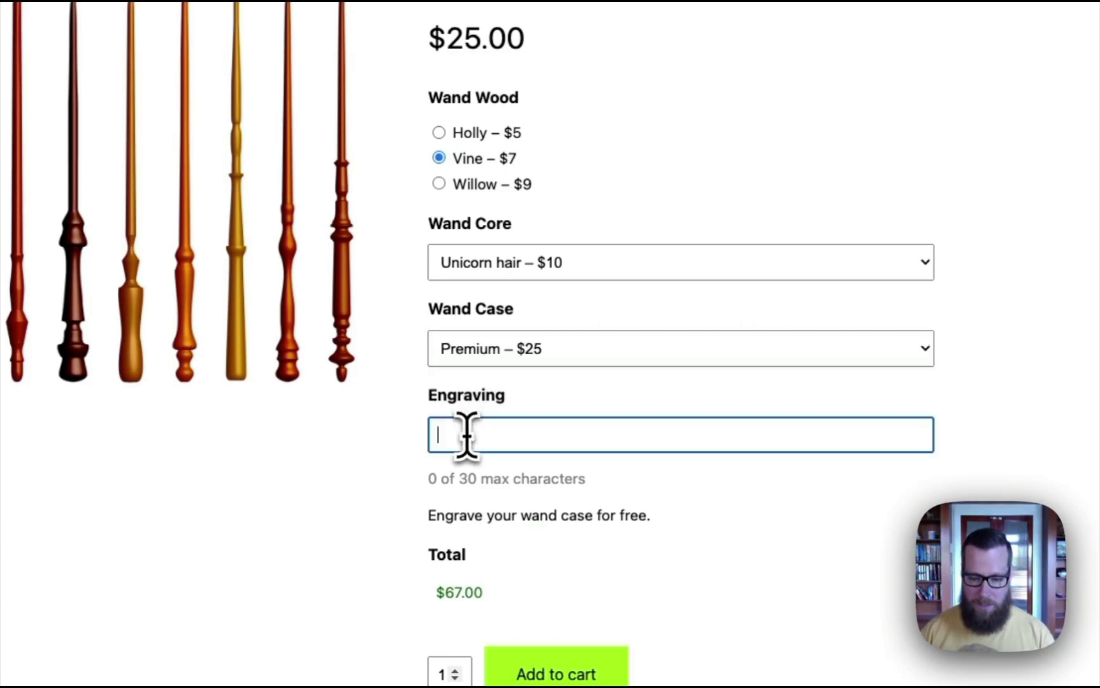
pyautogui.write('H')
pyautogui.press('BackSpace')
pyautogui.write("Dave's")
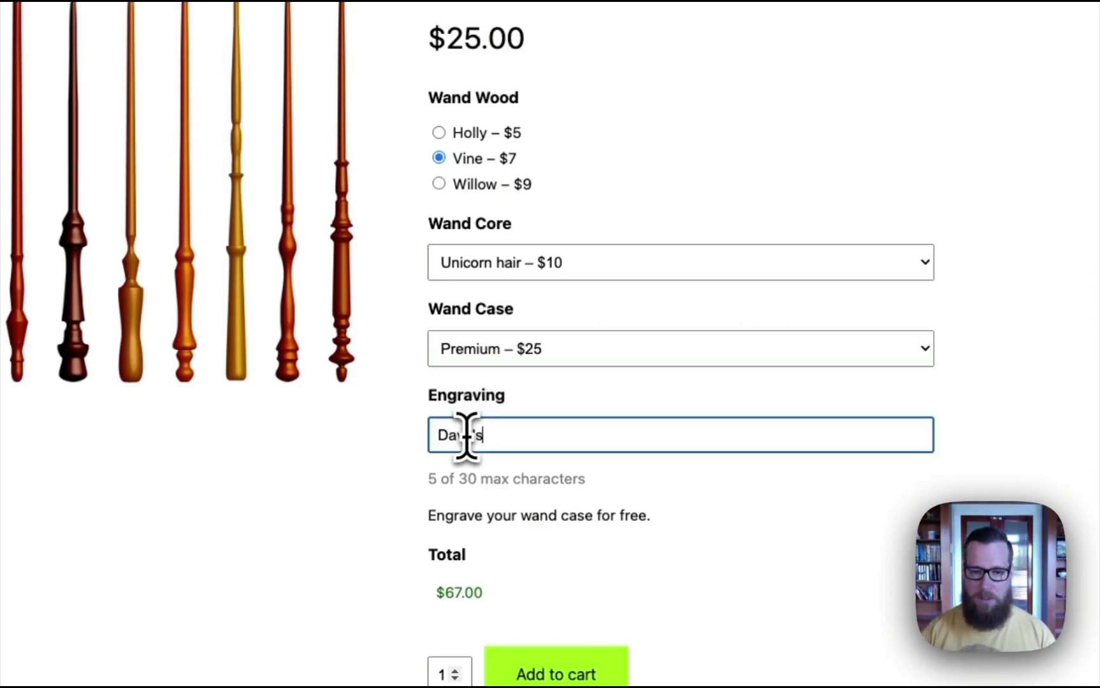
pyautogui.write(' S')
pyautogui.press('BackSpace')
pyautogui.write('Wand')
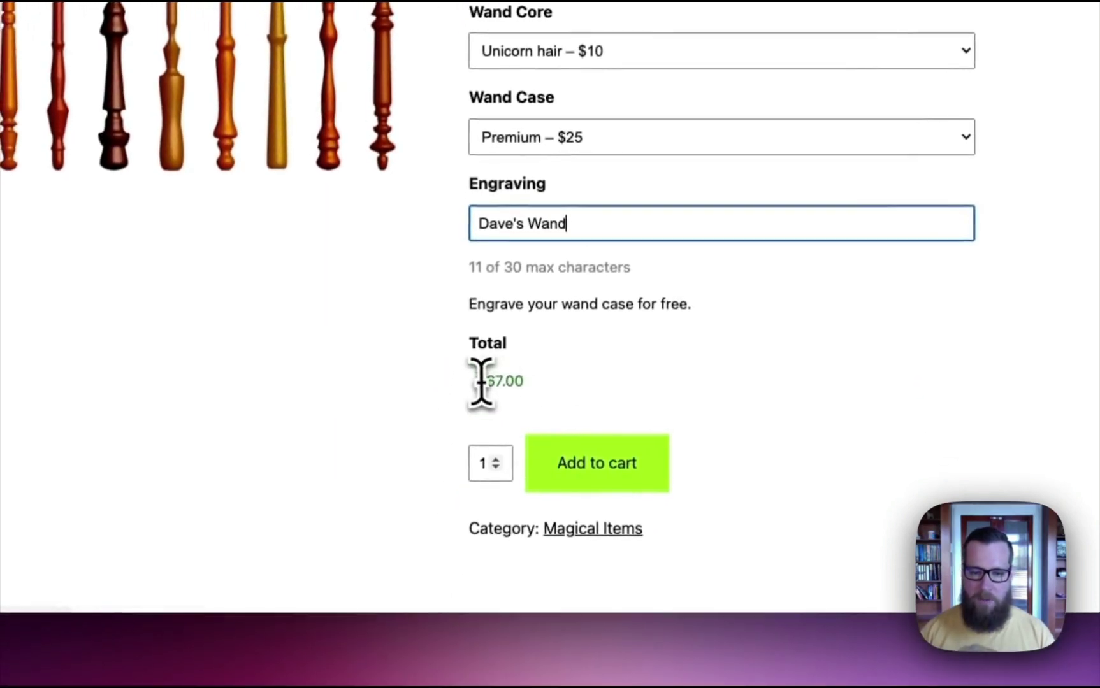
pyautogui.moveTo(472, 446); pyautogui.dragTo(504, 446)
pyautogui.moveTo(517, 381); pyautogui.dragTo(528, 380)
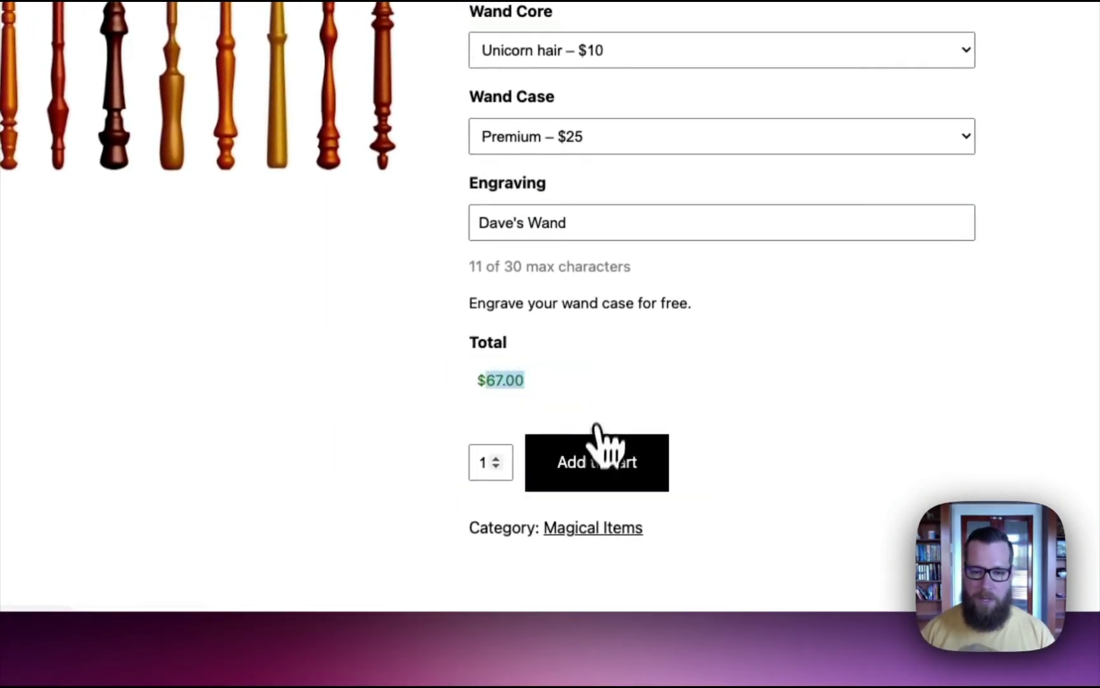
pyautogui.click(599, 471)
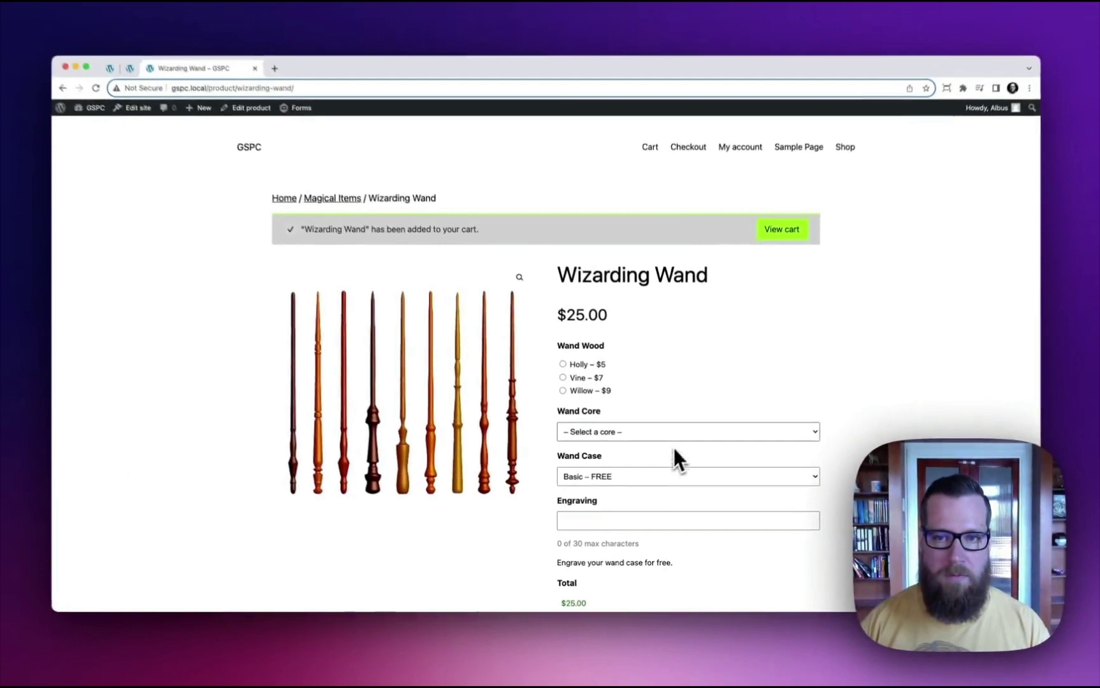
# Open the cart and highlight the wand's Vine, Unicorn hair and Premium case option lines
pyautogui.click(779, 245)
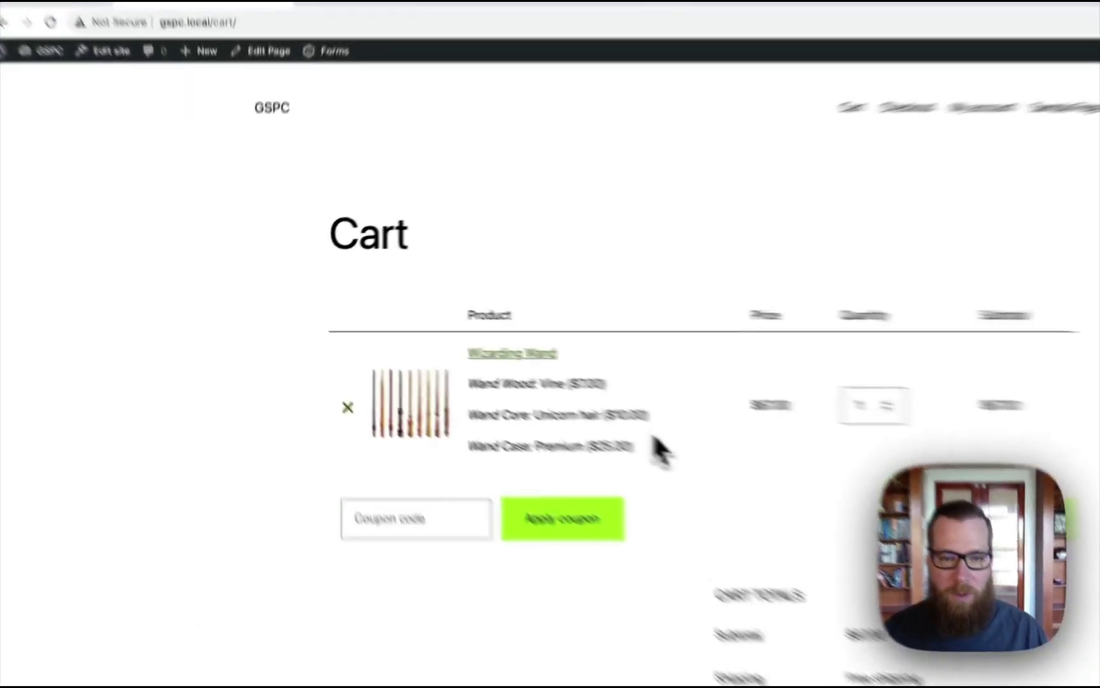
pyautogui.moveTo(521, 391); pyautogui.dragTo(390, 310)
pyautogui.moveTo(531, 344); pyautogui.dragTo(553, 375)
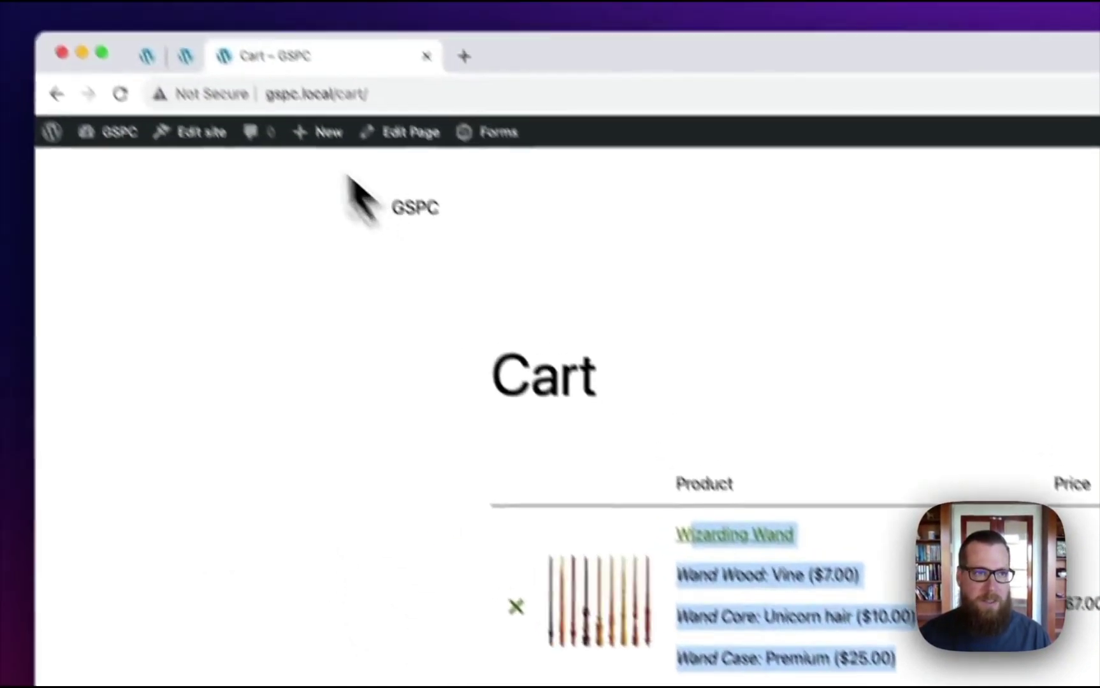
# Open Wand Options' Product Configurator settings, keeping Item Meta Fields set to include all fields
pyautogui.click(221, 97)
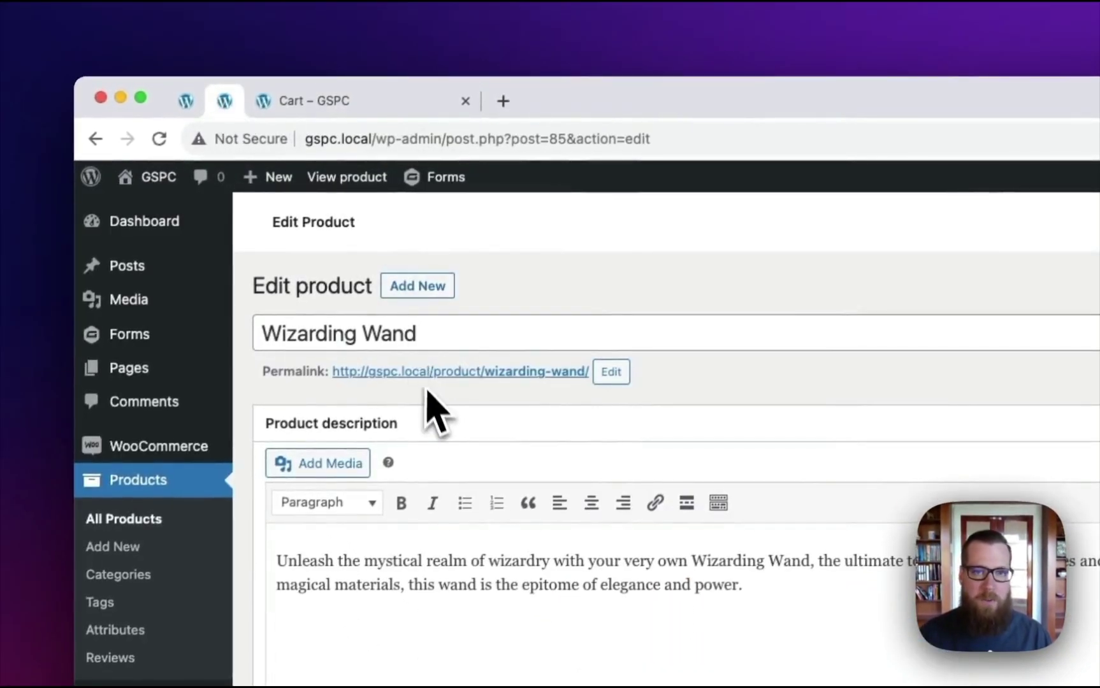
pyautogui.scroll(-1, 436, 411)
pyautogui.scroll(-5, 437, 411)
pyautogui.click(374, 475)
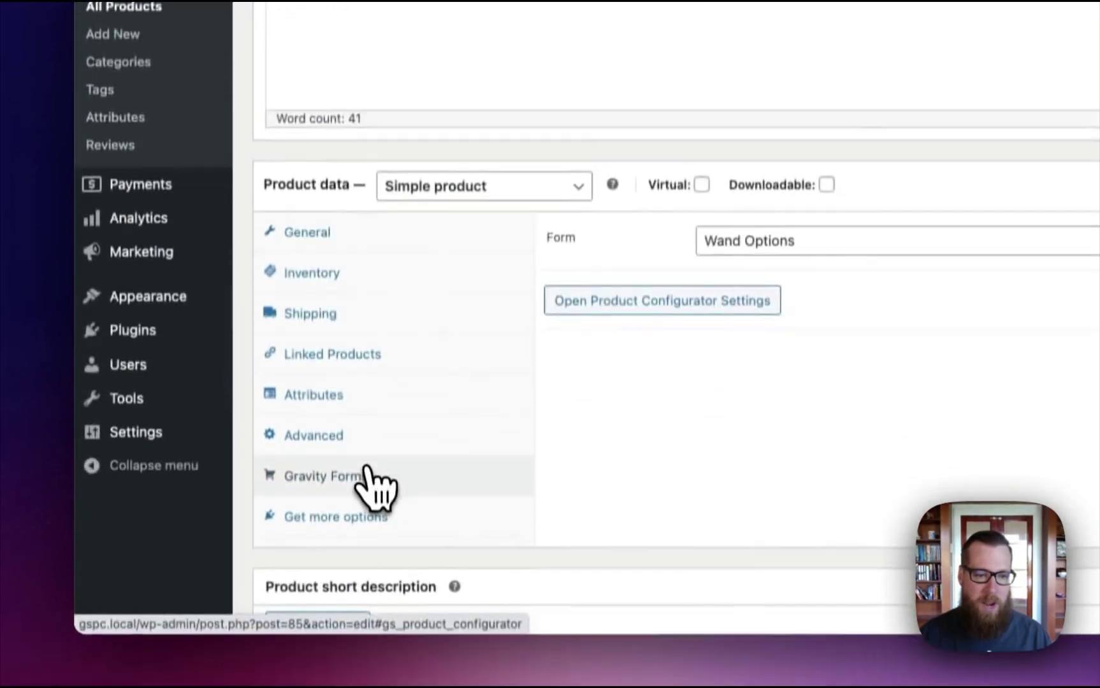
pyautogui.click(647, 284)
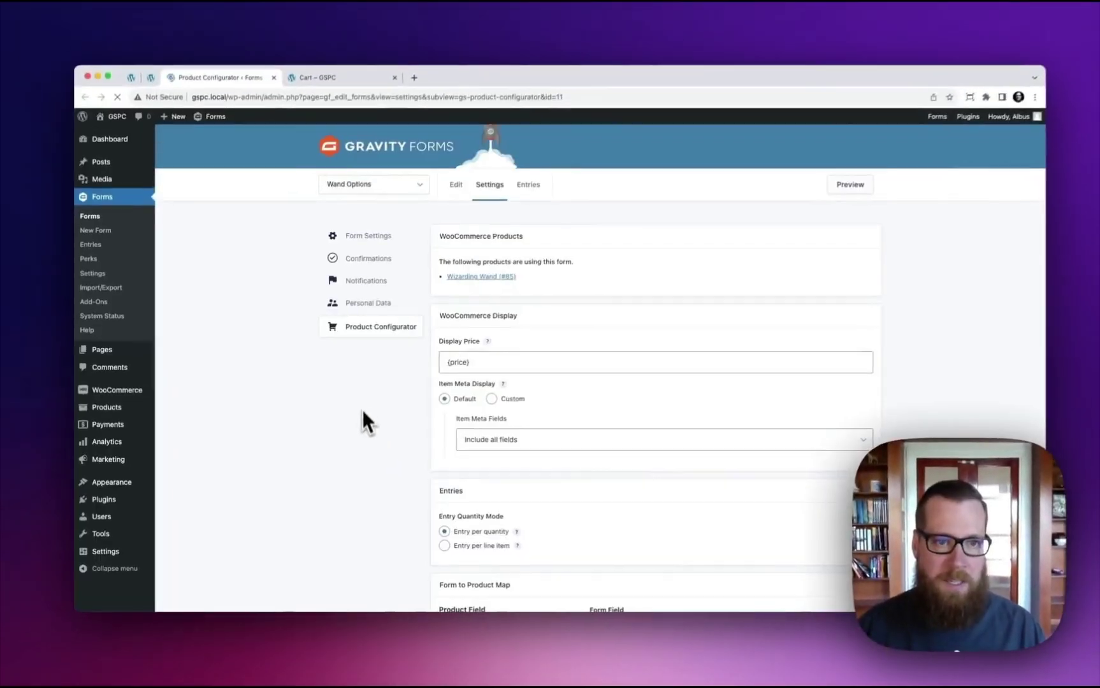
pyautogui.scroll(-1, 549, 357)
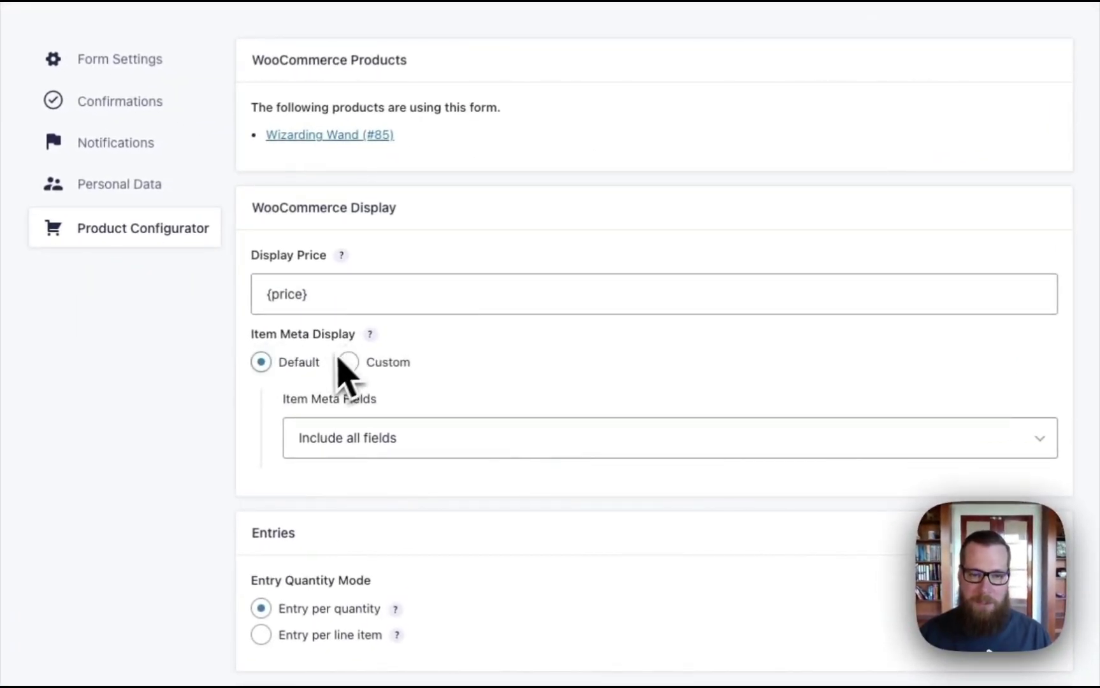
pyautogui.click(358, 453)
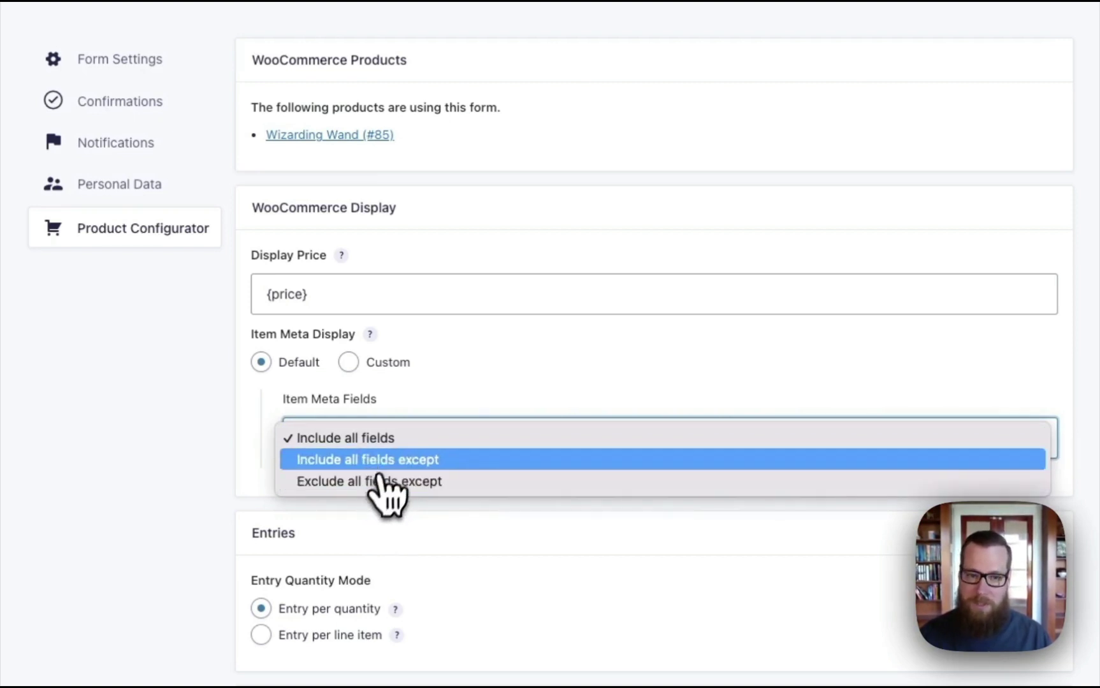
pyautogui.click(408, 438)
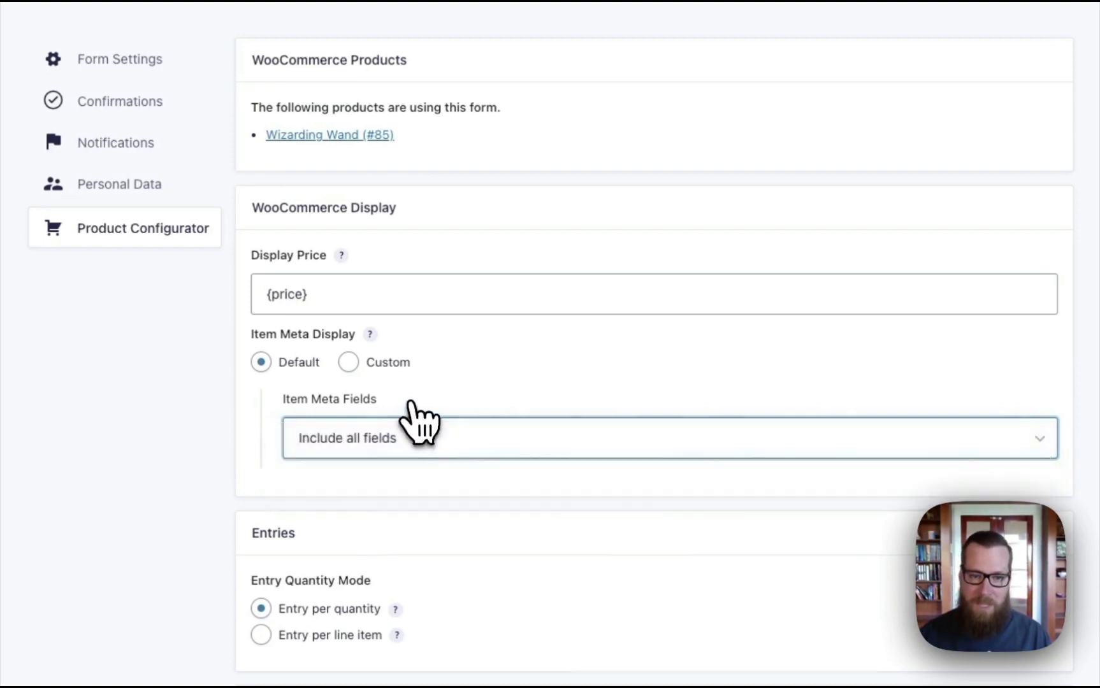
# Set Item Meta Display to Custom with the template '{Wand Wood:4} with a {Wand Core:1} core.'
pyautogui.click(390, 373)
pyautogui.click(380, 430)
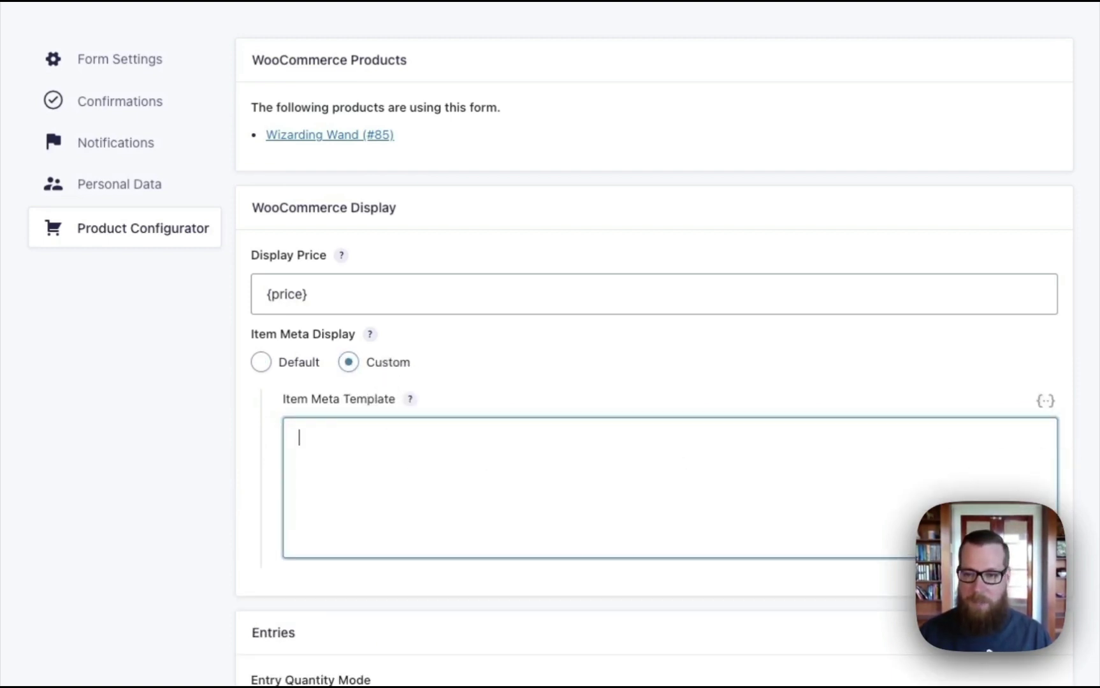
pyautogui.click(1045, 401)
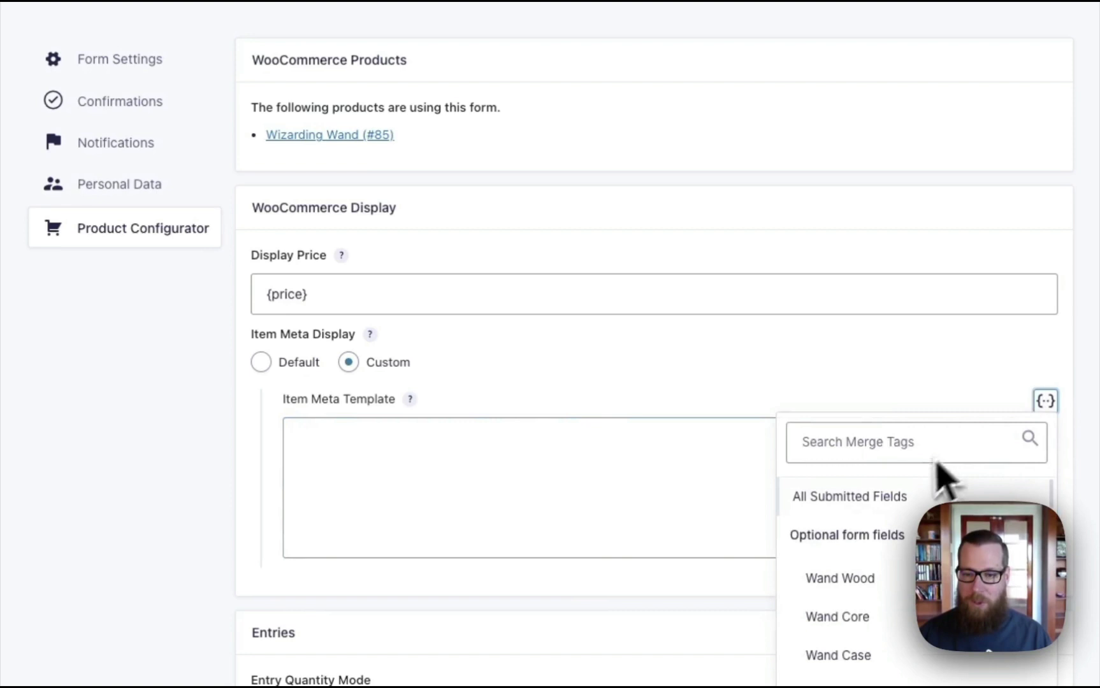
pyautogui.click(841, 579)
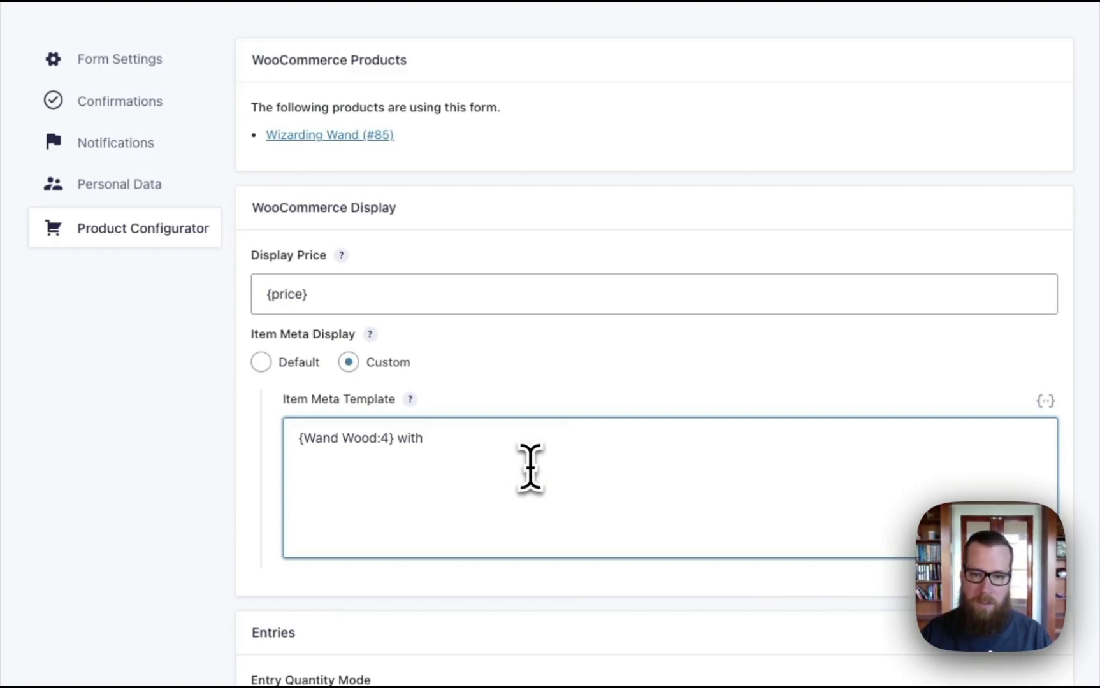
pyautogui.write('with a')
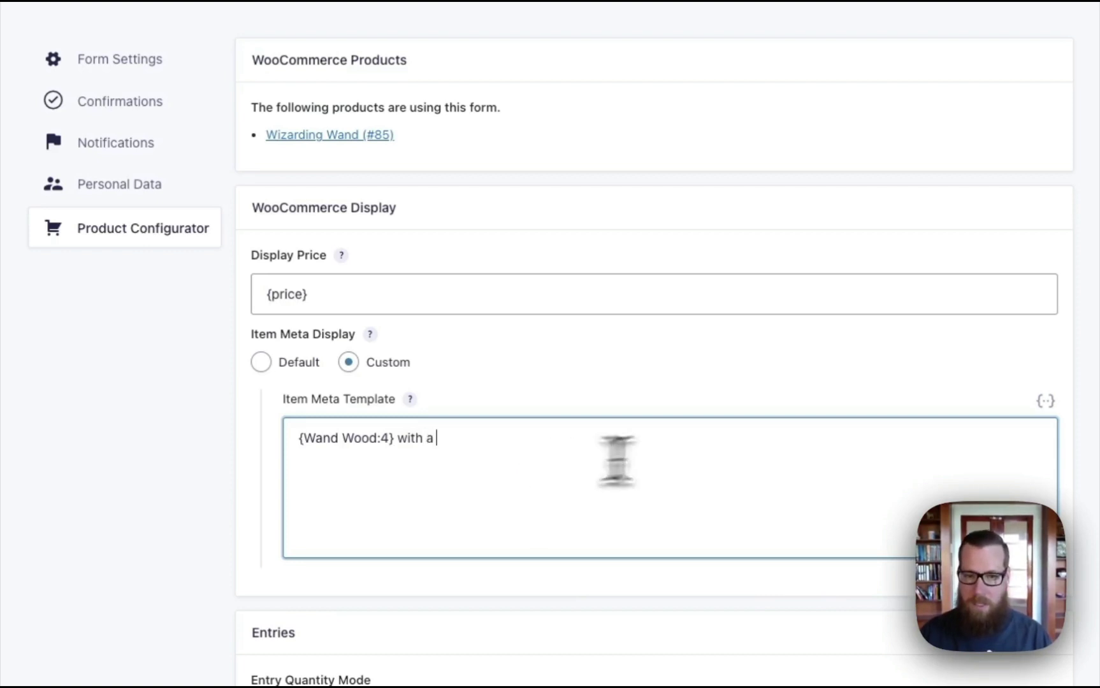
pyautogui.click(1045, 400)
pyautogui.click(828, 615)
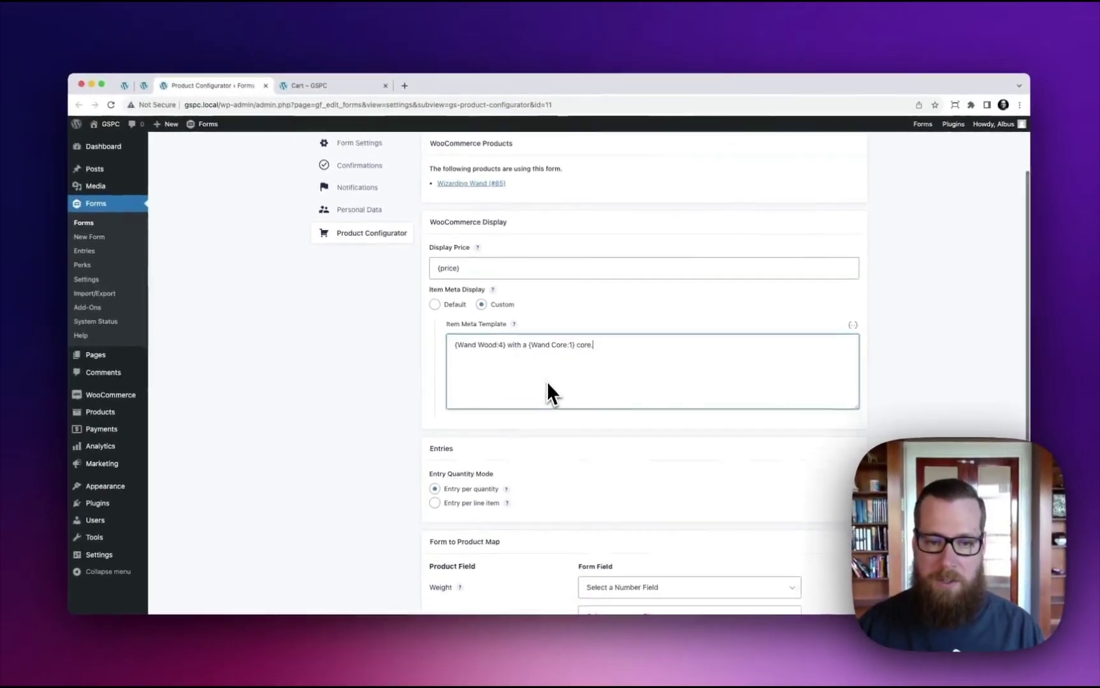
# Save the configurator settings and reload the cart, now showing 'Vine with a Unicorn hair core.'
pyautogui.scroll(-5, 541, 401)
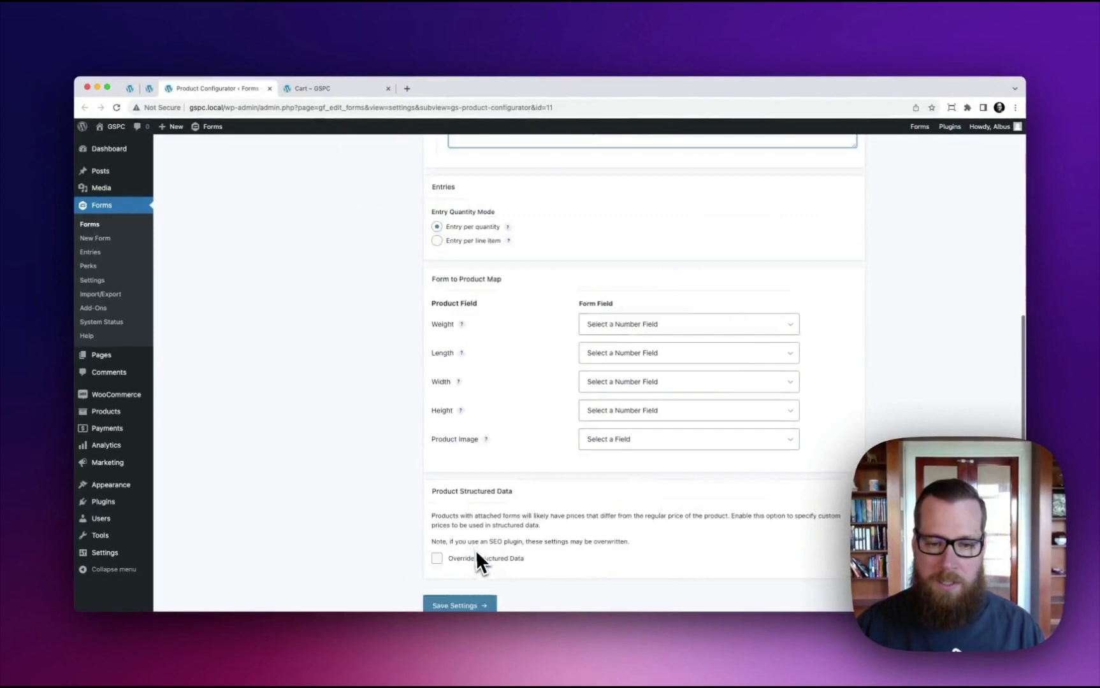
pyautogui.click(476, 560)
pyautogui.click(322, 90)
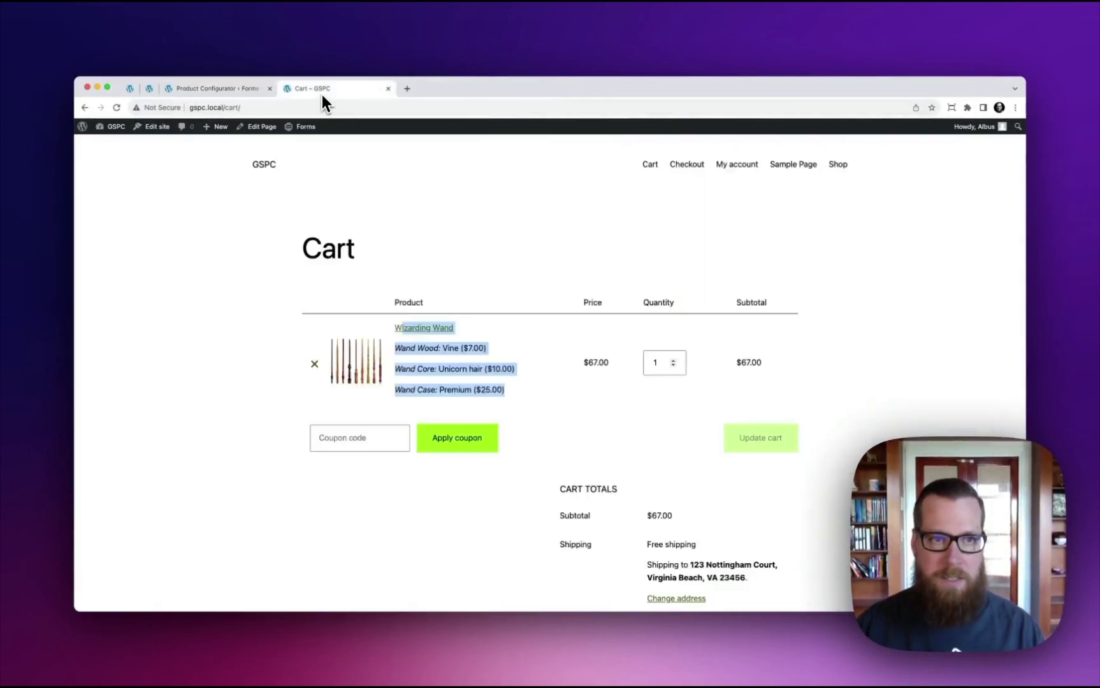
pyautogui.press('super+r')
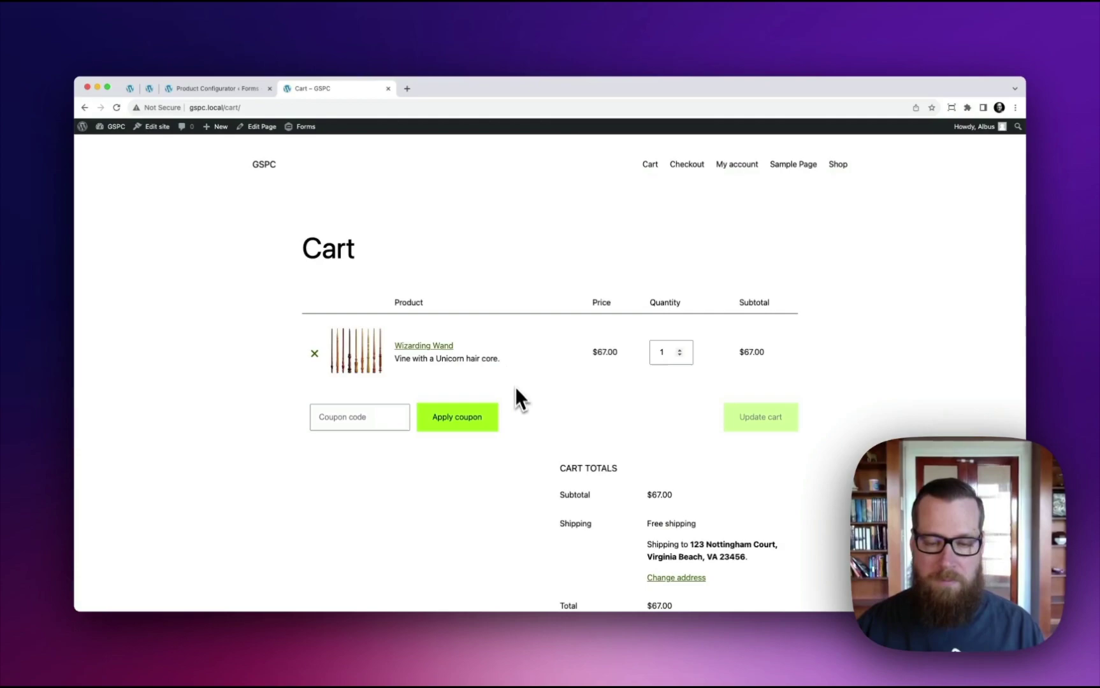
pyautogui.scroll(-5, 577, 472)
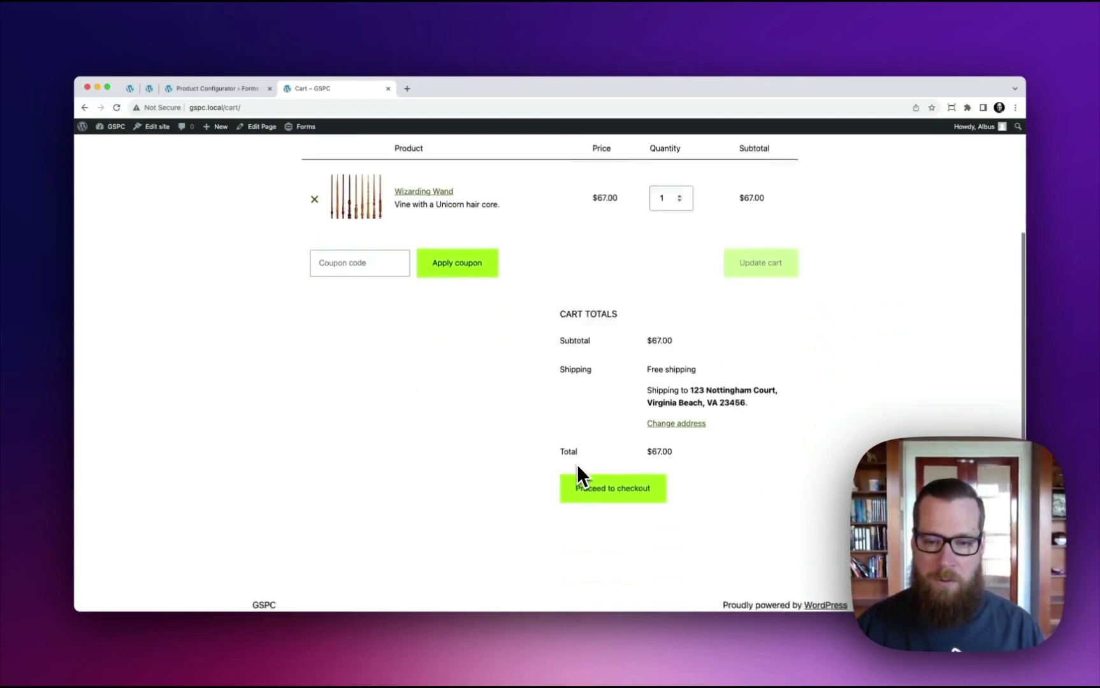
# Check out and place the $67.00 Wizarding Wand order with cash on delivery
pyautogui.click(608, 483)
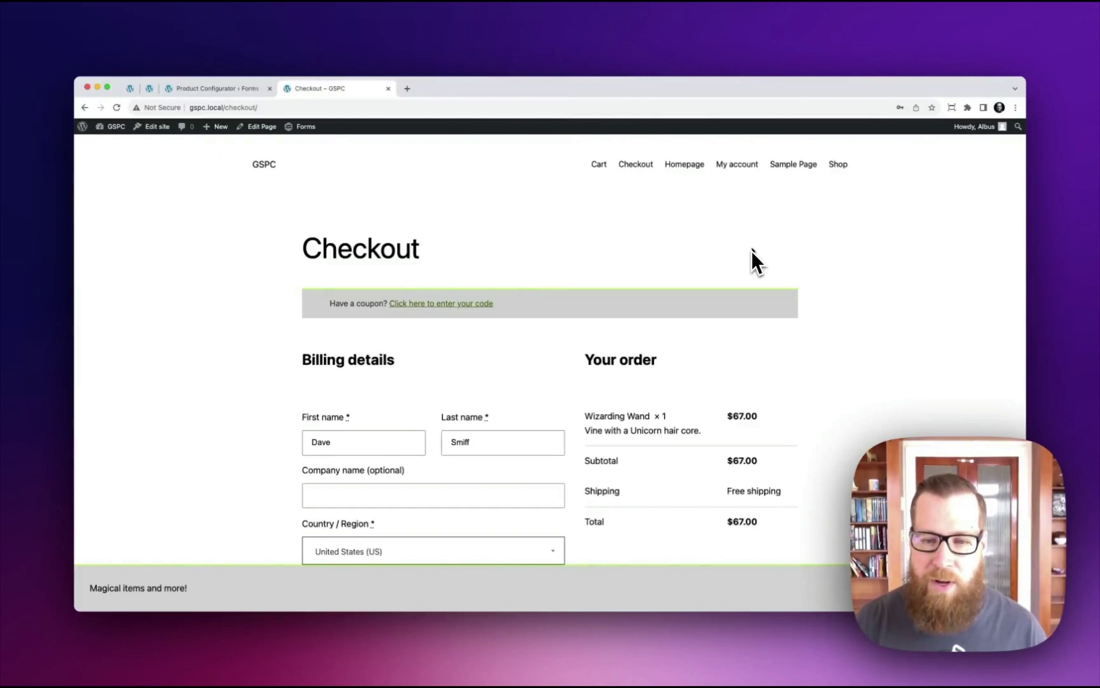
pyautogui.scroll(-5, 752, 250)
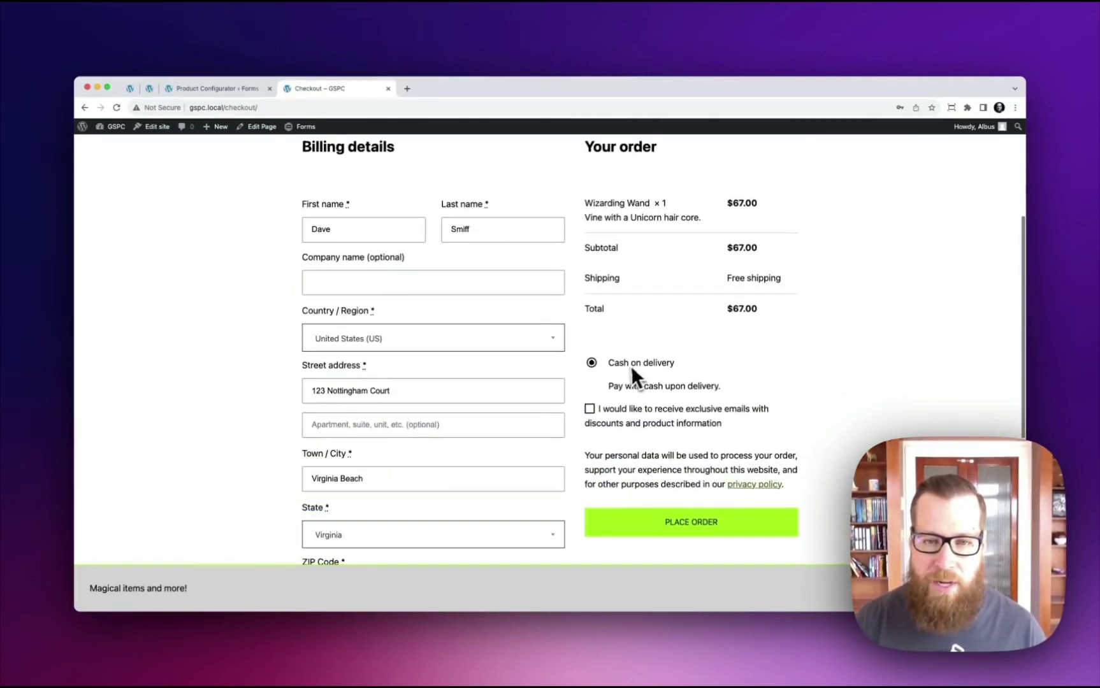
pyautogui.scroll(-1, 633, 398)
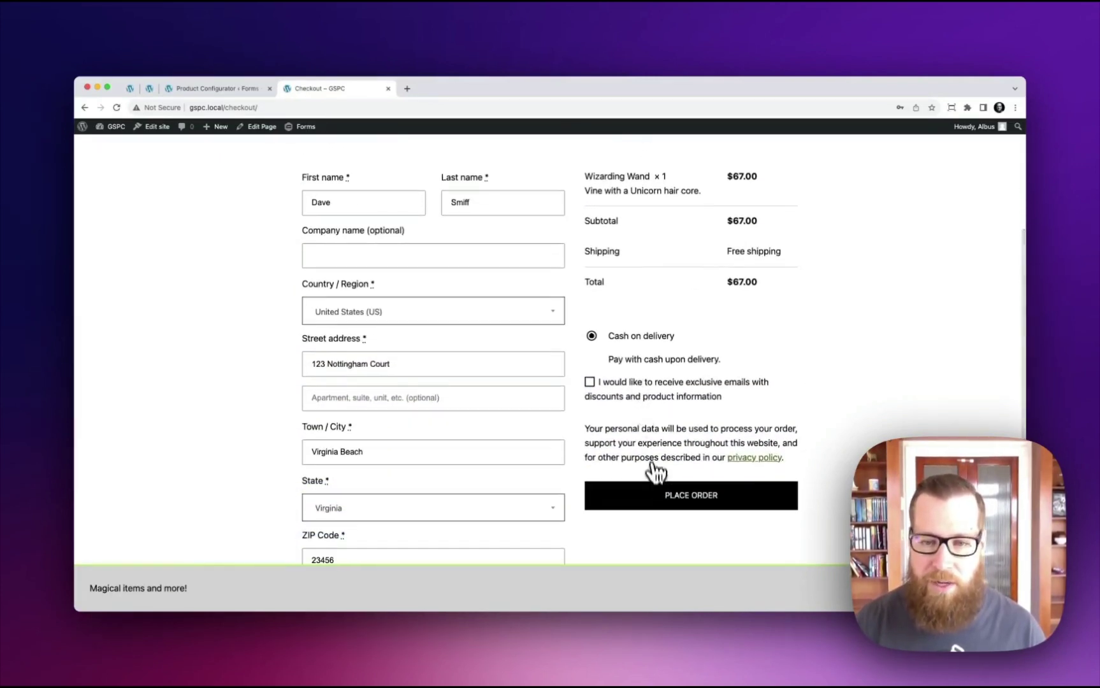
pyautogui.click(652, 500)
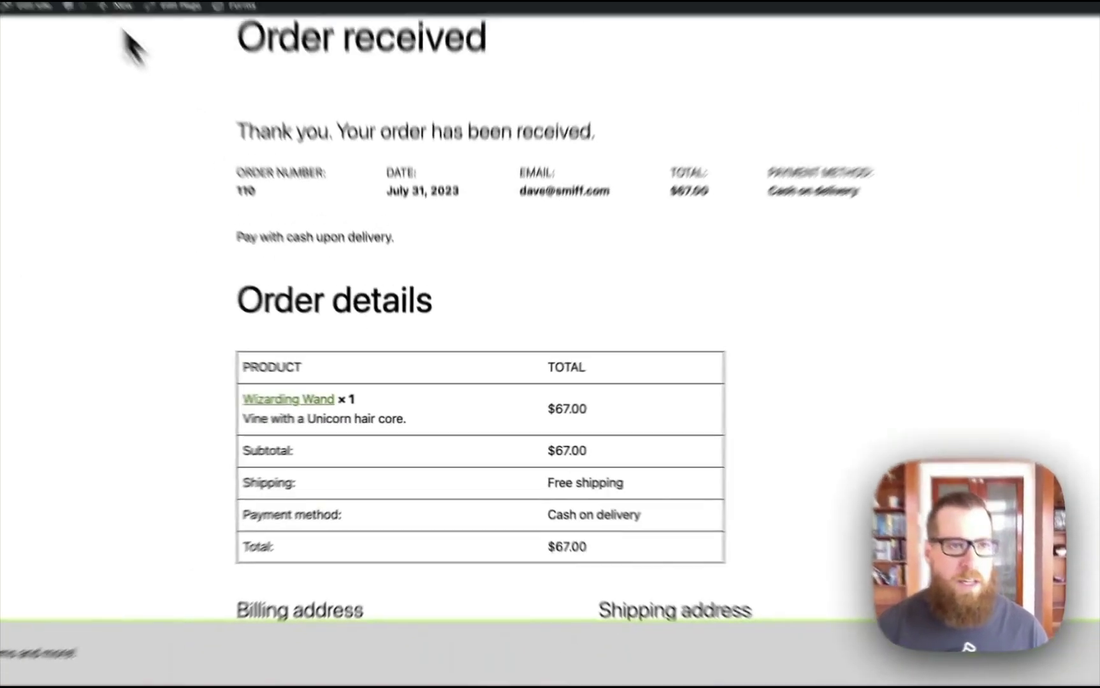
pyautogui.click(150, 78)
# Open the latest order from WooCommerce Orders and view its Wand Options form entry
pyautogui.moveTo(162, 487)
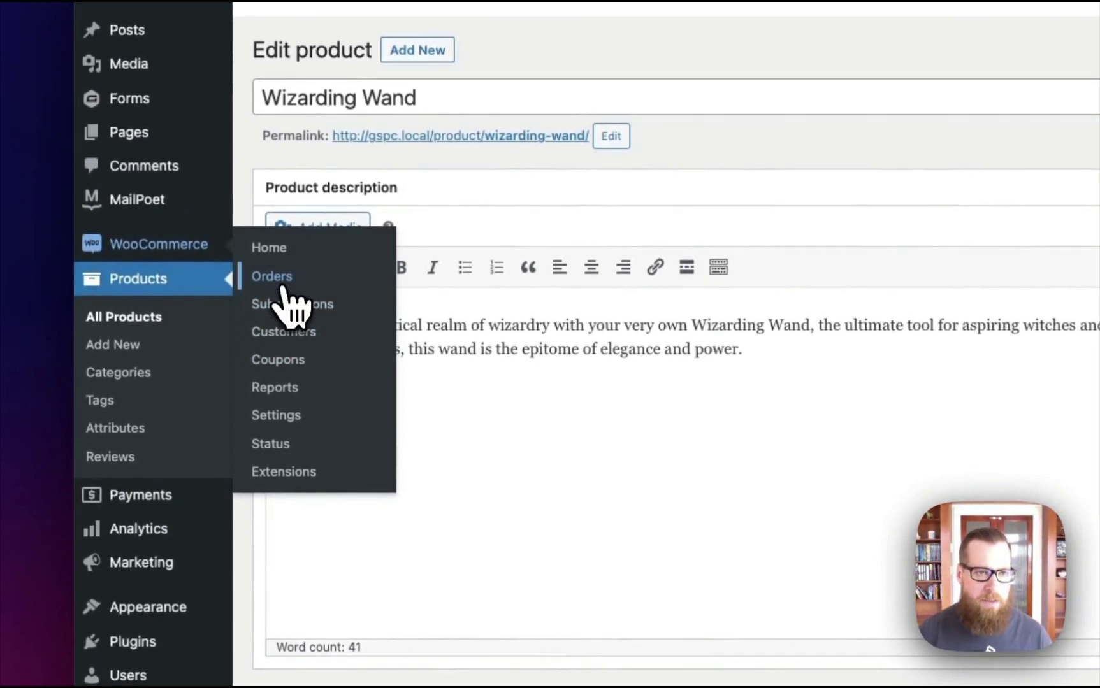
pyautogui.click(282, 285)
pyautogui.click(390, 227)
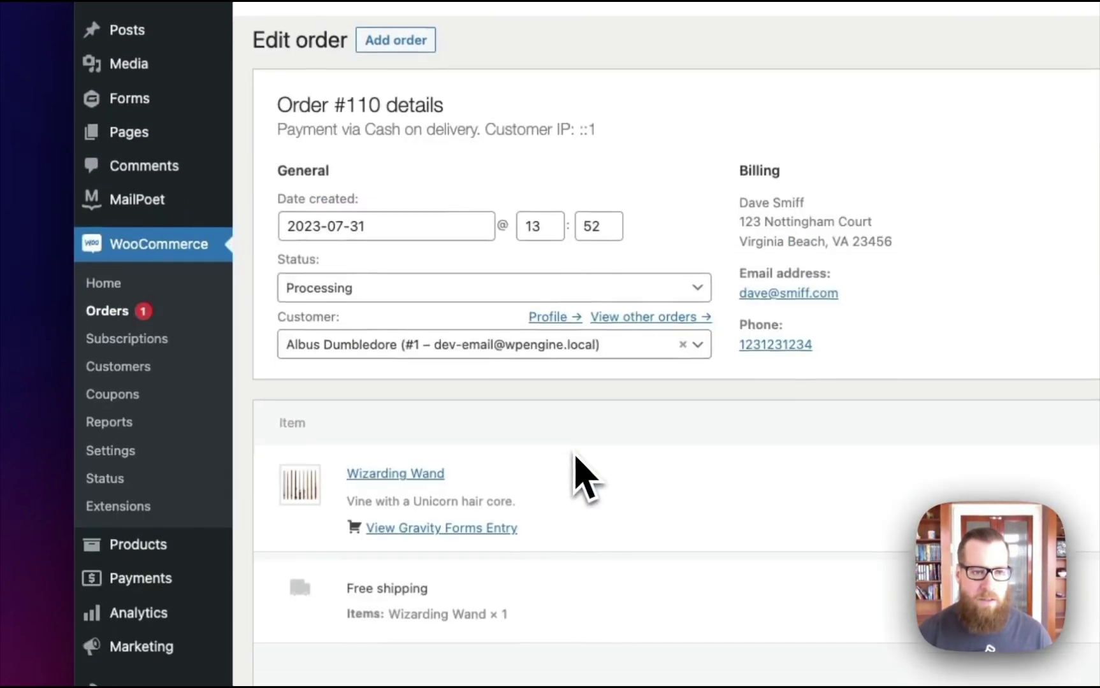
pyautogui.scroll(-2, 583, 478)
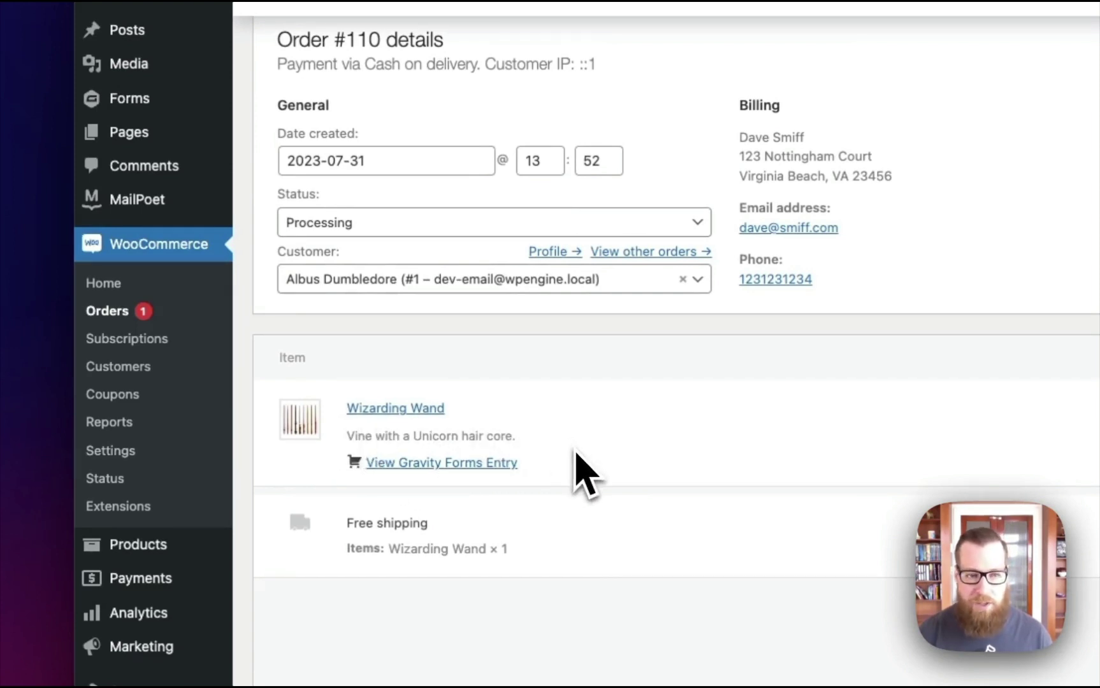
pyautogui.click(393, 466)
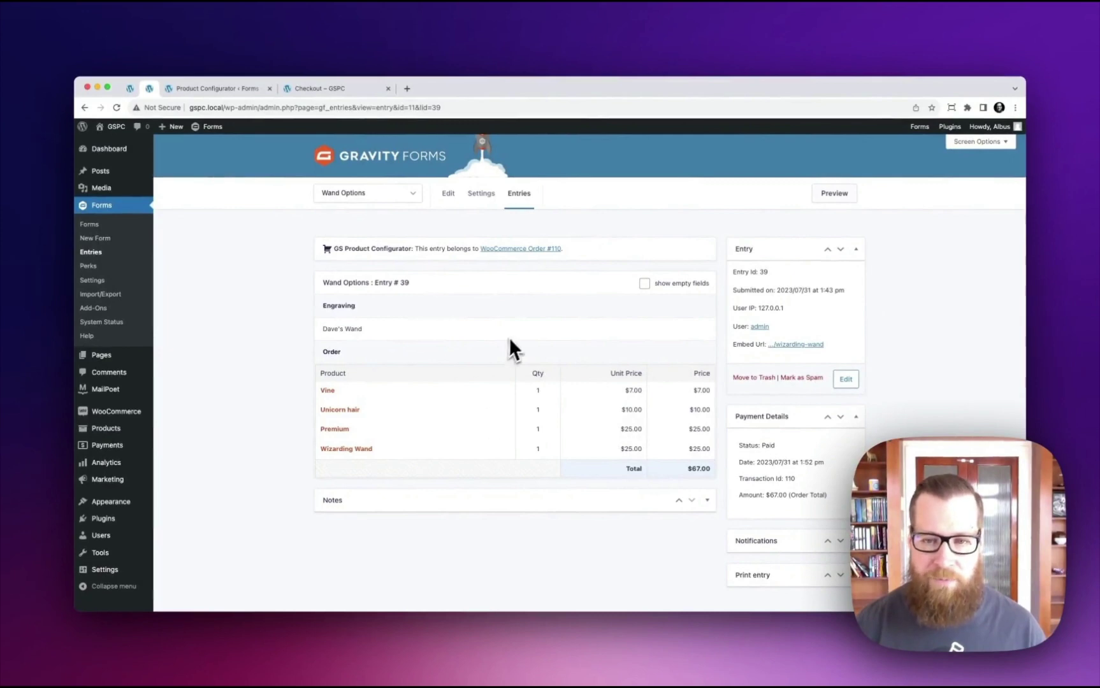
# Highlight the entry's transaction ID and follow its link back to the WooCommerce order
pyautogui.scroll(-1, 513, 332)
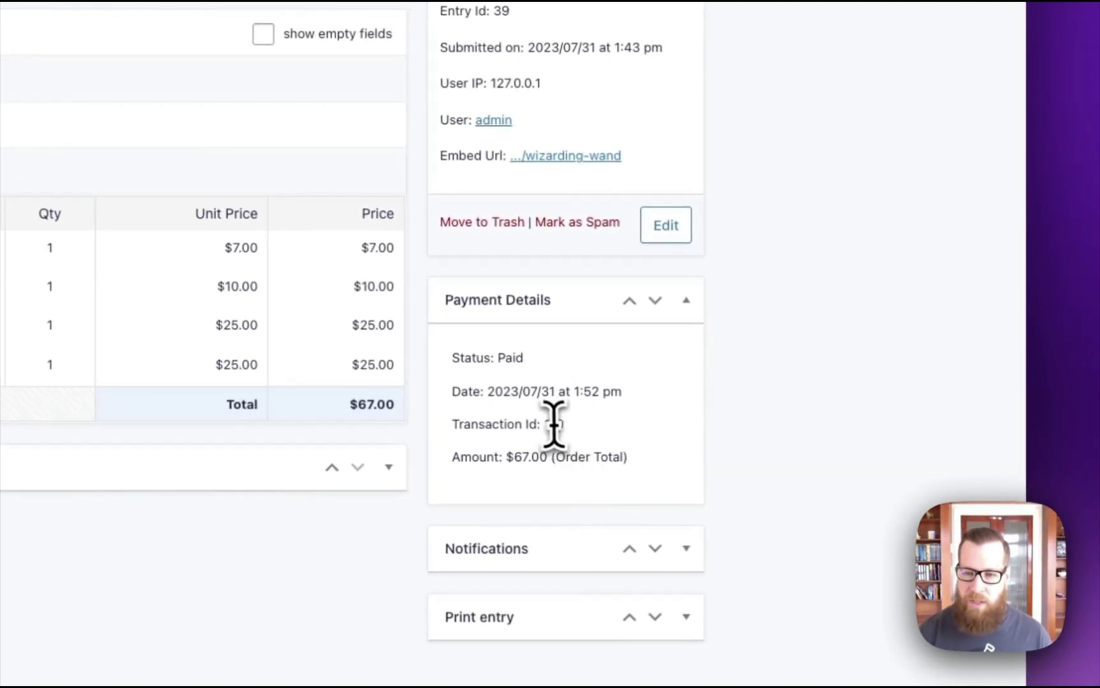
pyautogui.doubleClick(552, 424)
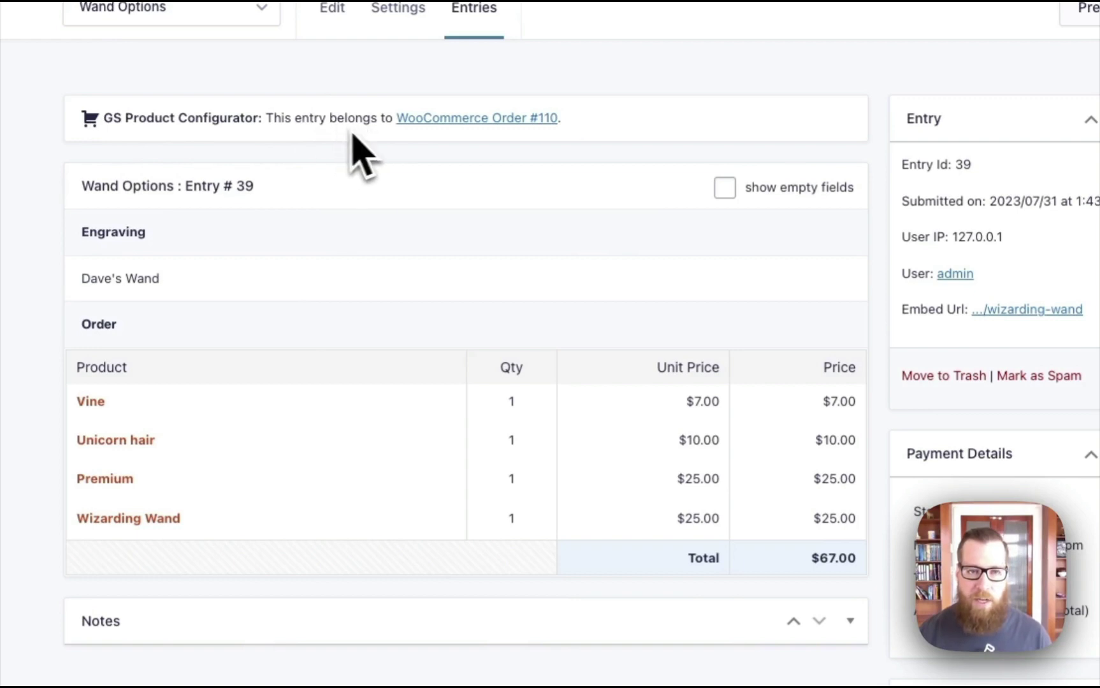
pyautogui.click(459, 125)
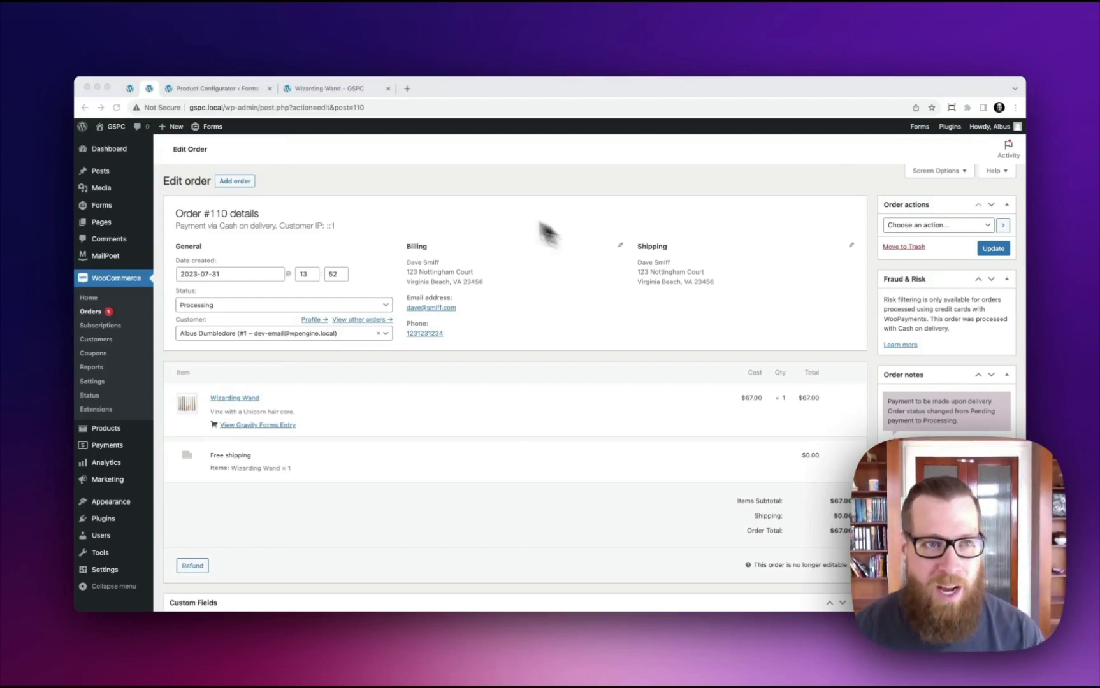
# Replace the Wand Options Display Price {price} with {custom_price[40]} – {custom_price[89]}
pyautogui.click(229, 93)
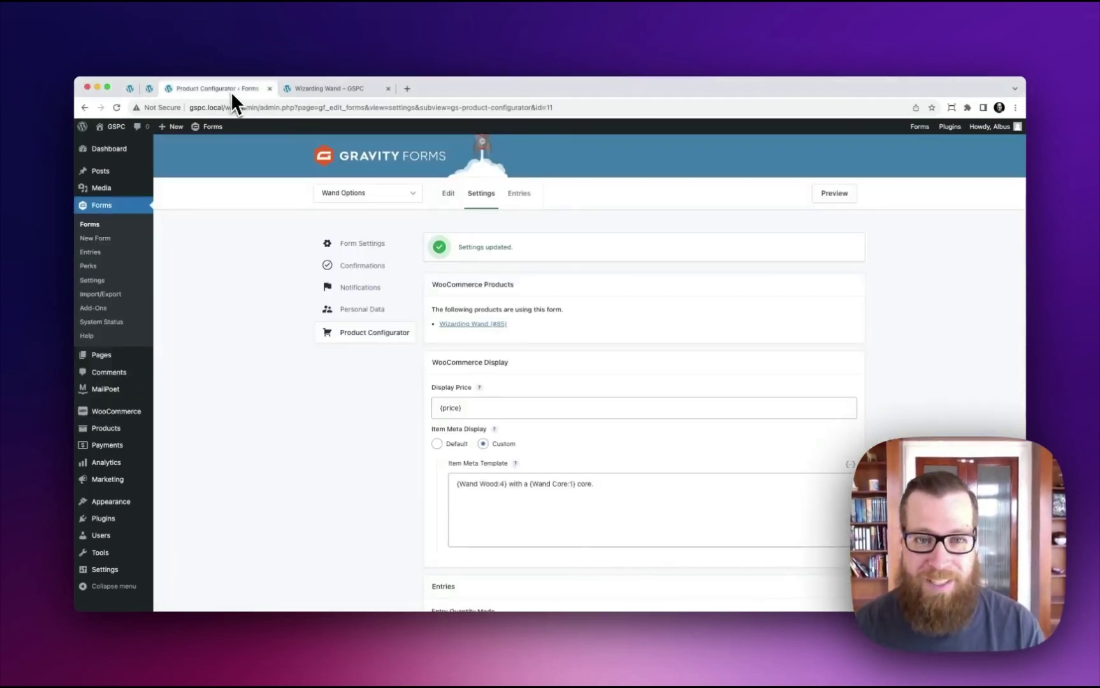
pyautogui.moveTo(482, 193)
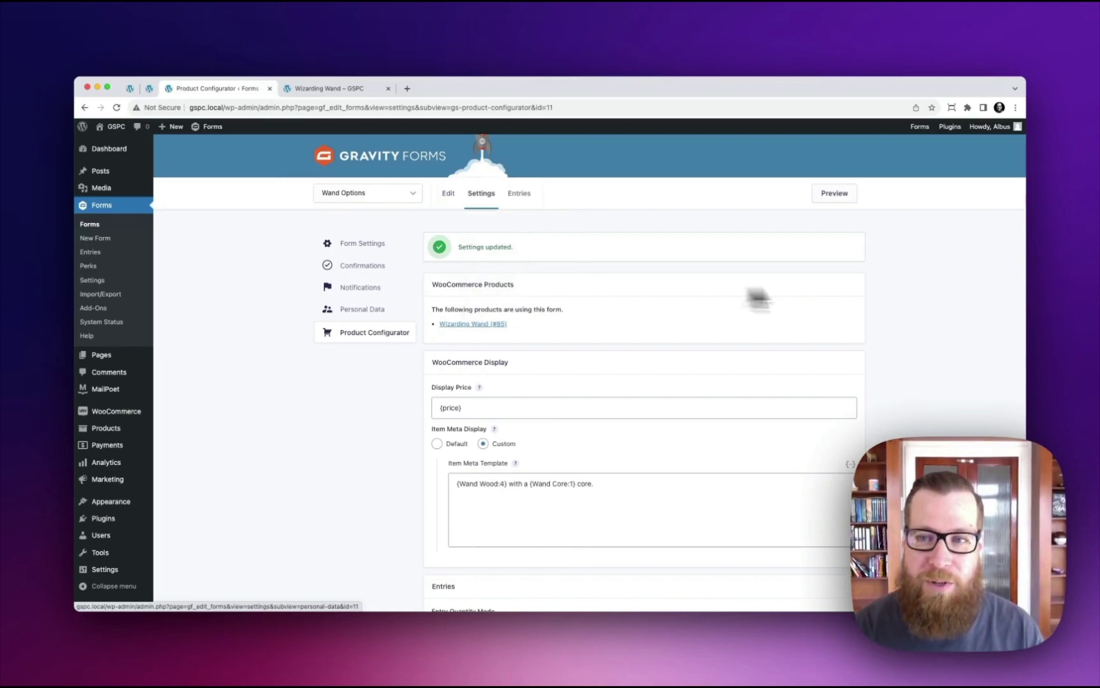
pyautogui.scroll(-2, 906, 280)
pyautogui.scroll(2, 907, 272)
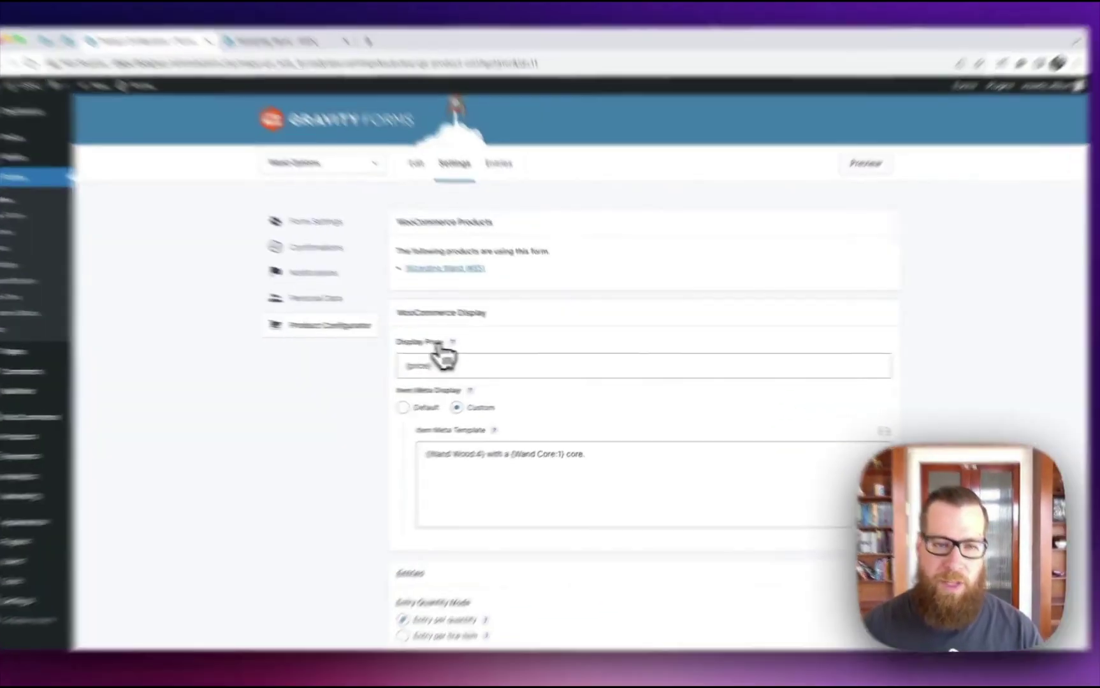
pyautogui.tripleClick(472, 363)
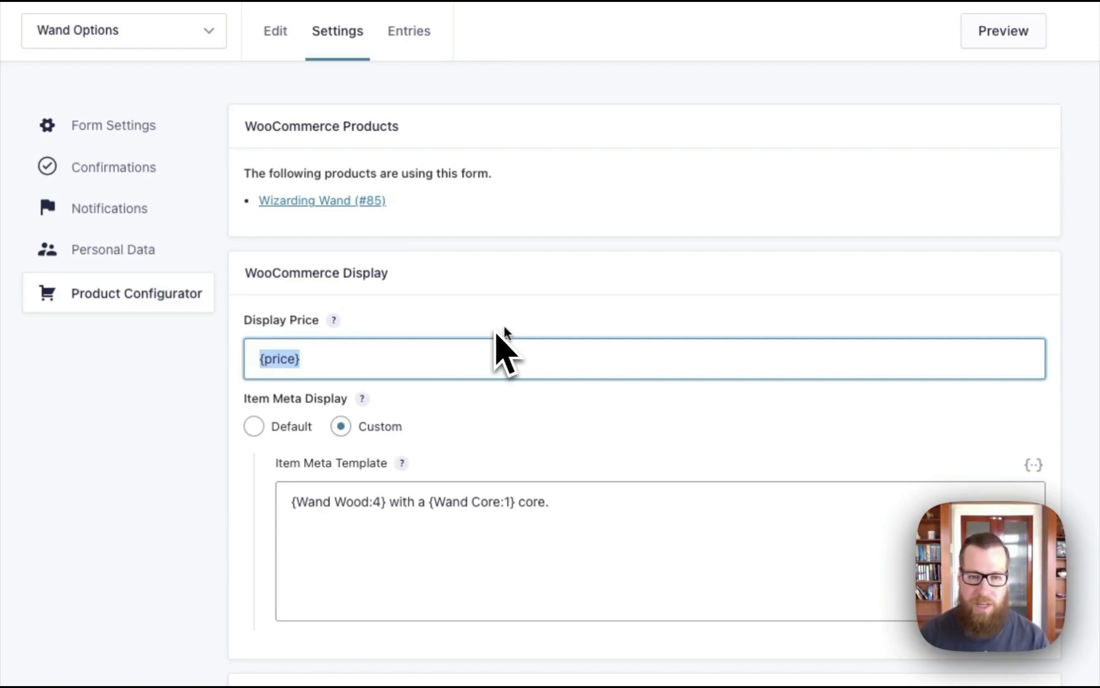
pyautogui.write('{custom_price[40]} – {custom_price[89]}')
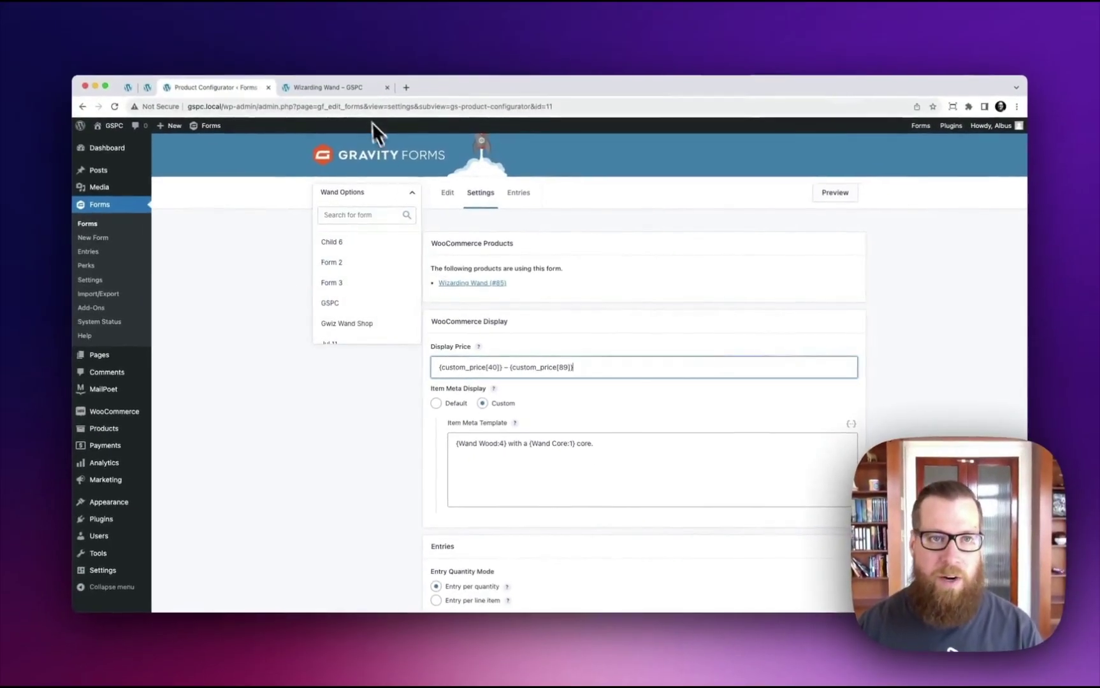
# Check the Wizarding Wand page shows $40.00 – $89.00, then return to the Form to Product Map
pyautogui.click(357, 90)
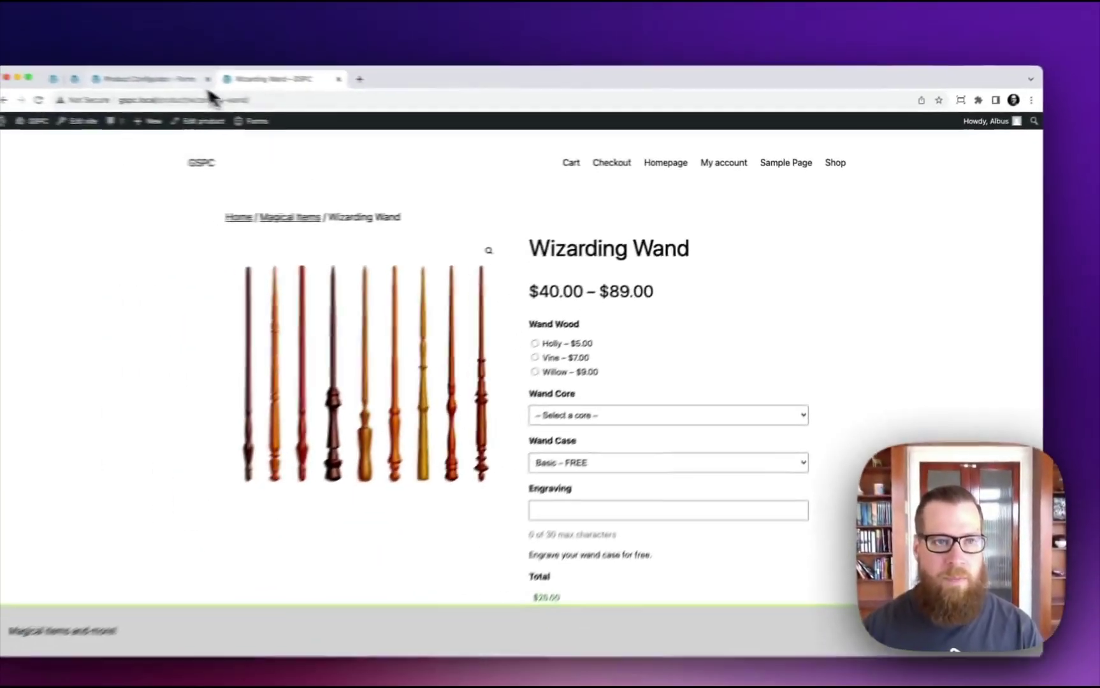
pyautogui.click(185, 79)
pyautogui.scroll(-5, 512, 337)
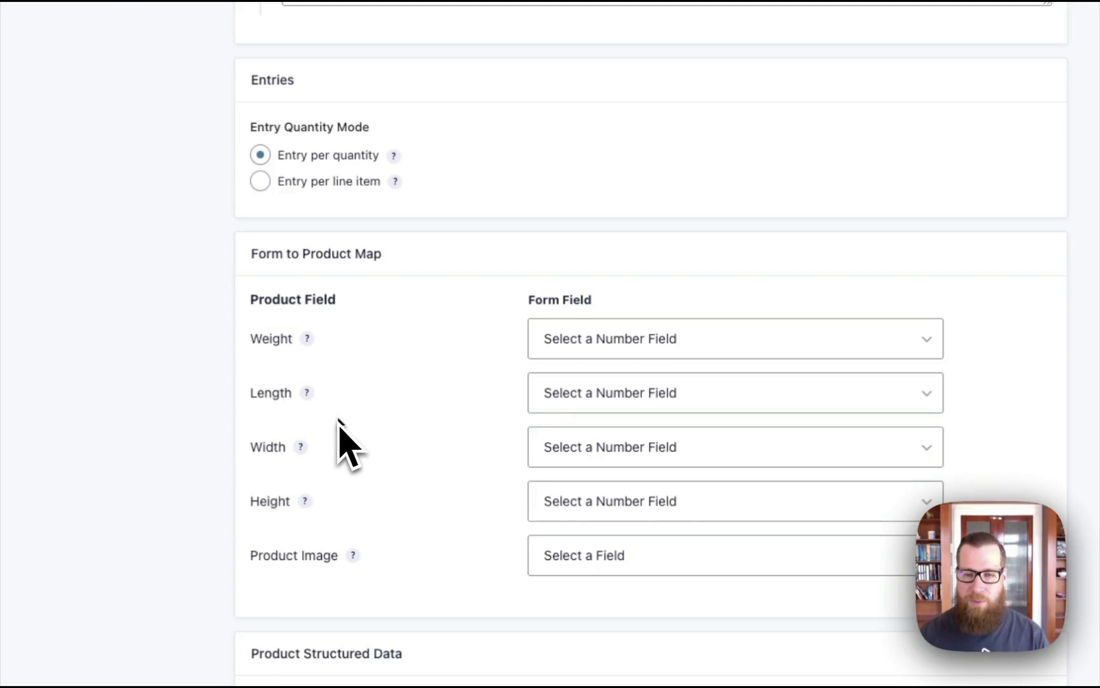
pyautogui.scroll(-1, 339, 420)
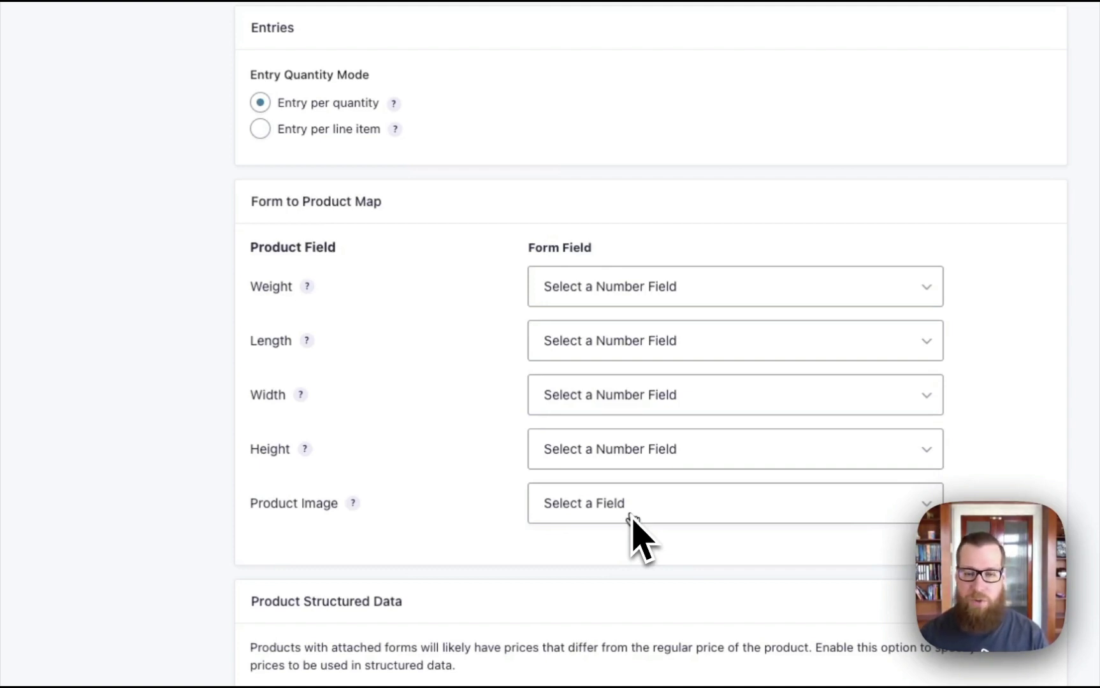
pyautogui.scroll(-3, 634, 535)
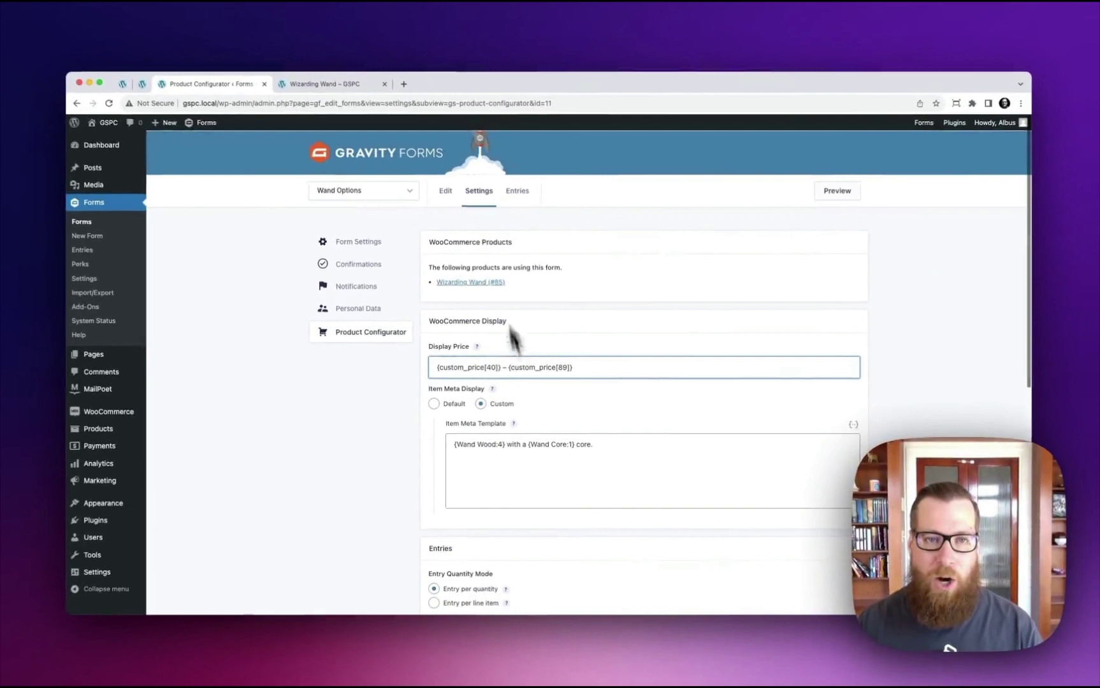
# Leave the settings for the Wand Options form editor and select the Engraving field
pyautogui.click(450, 197)
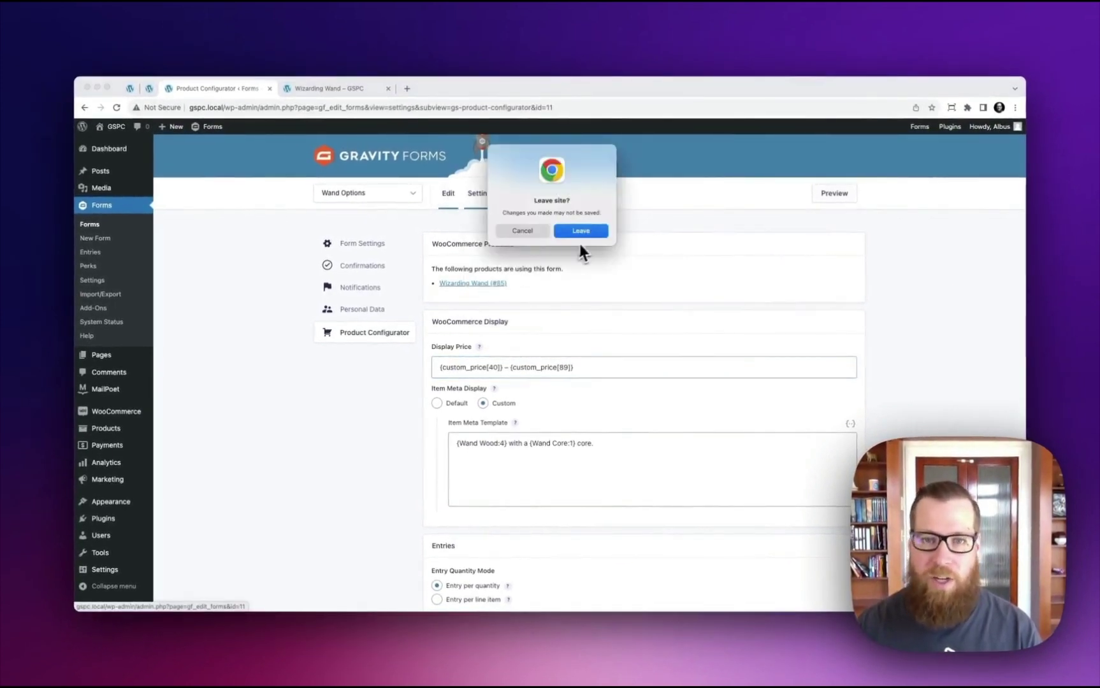
pyautogui.click(581, 231)
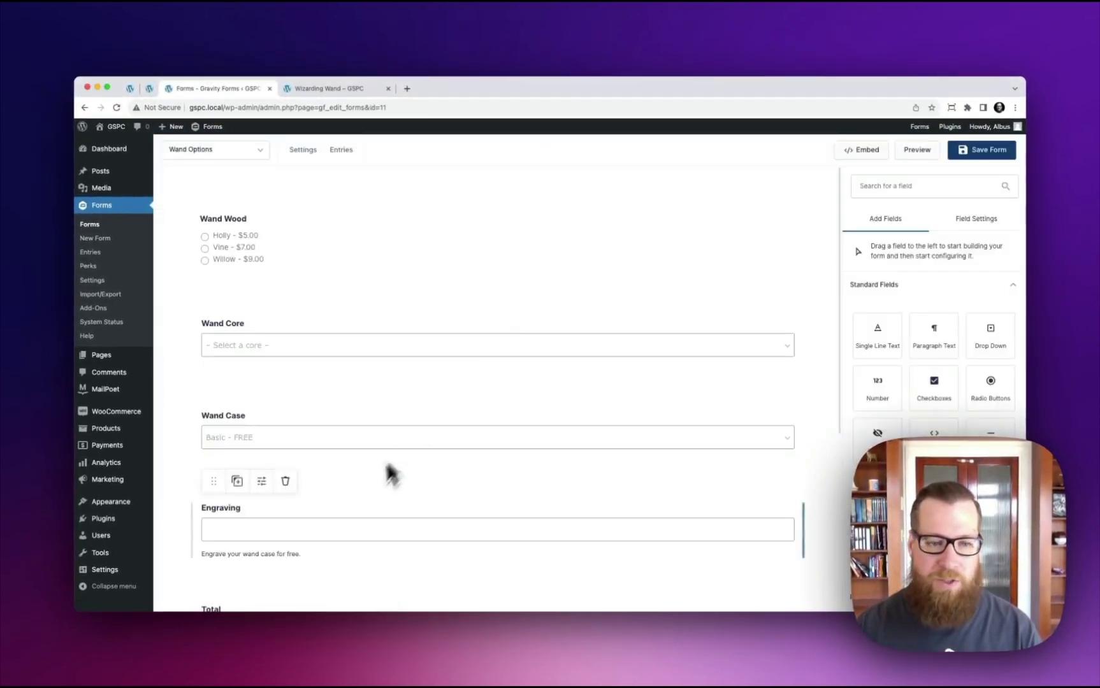
pyautogui.scroll(-3, 391, 475)
pyautogui.click(304, 321)
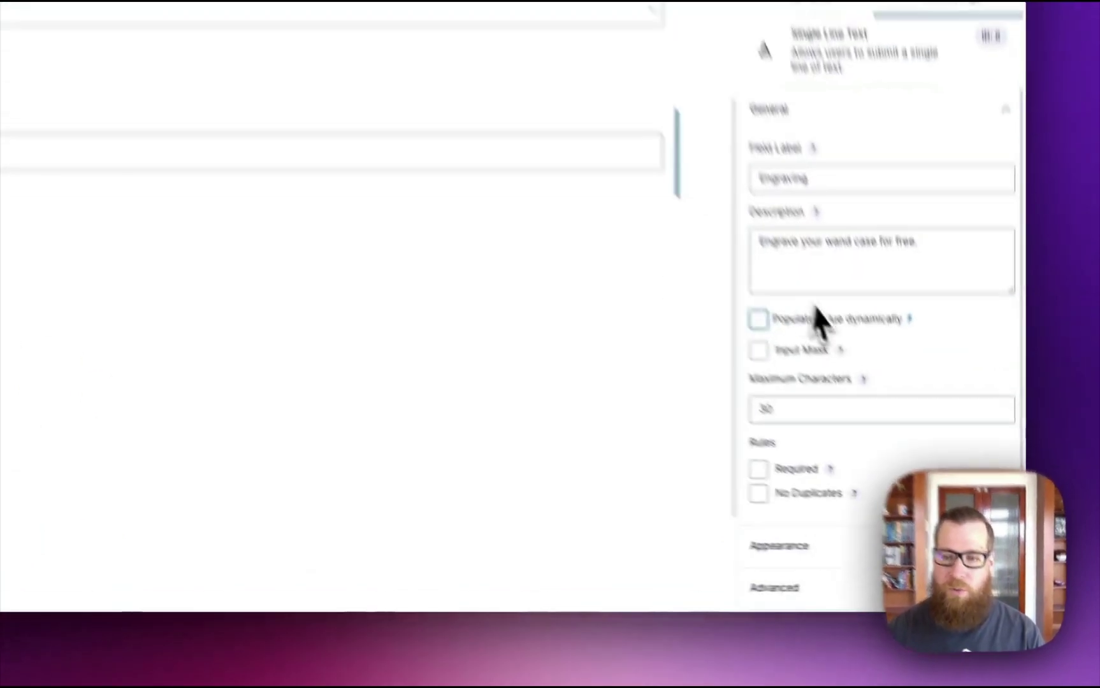
pyautogui.scroll(-1, 894, 425)
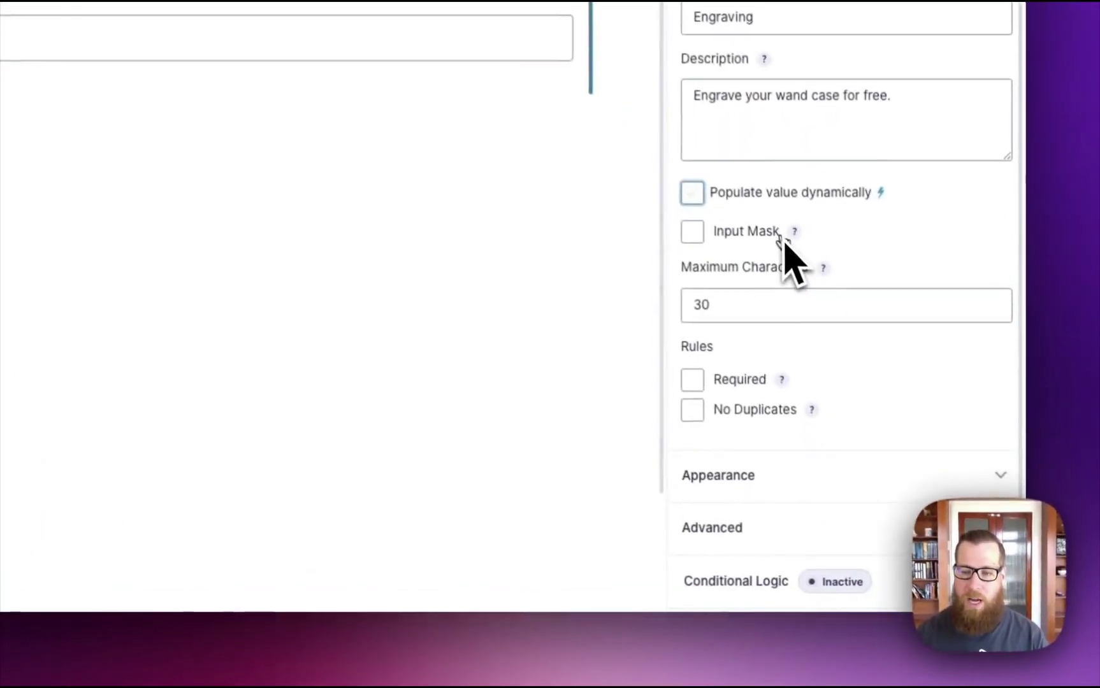
# Enable conditional logic on Engraving: show it when WooCommerce Quantity is greater than 1
pyautogui.click(733, 581)
pyautogui.click(471, 315)
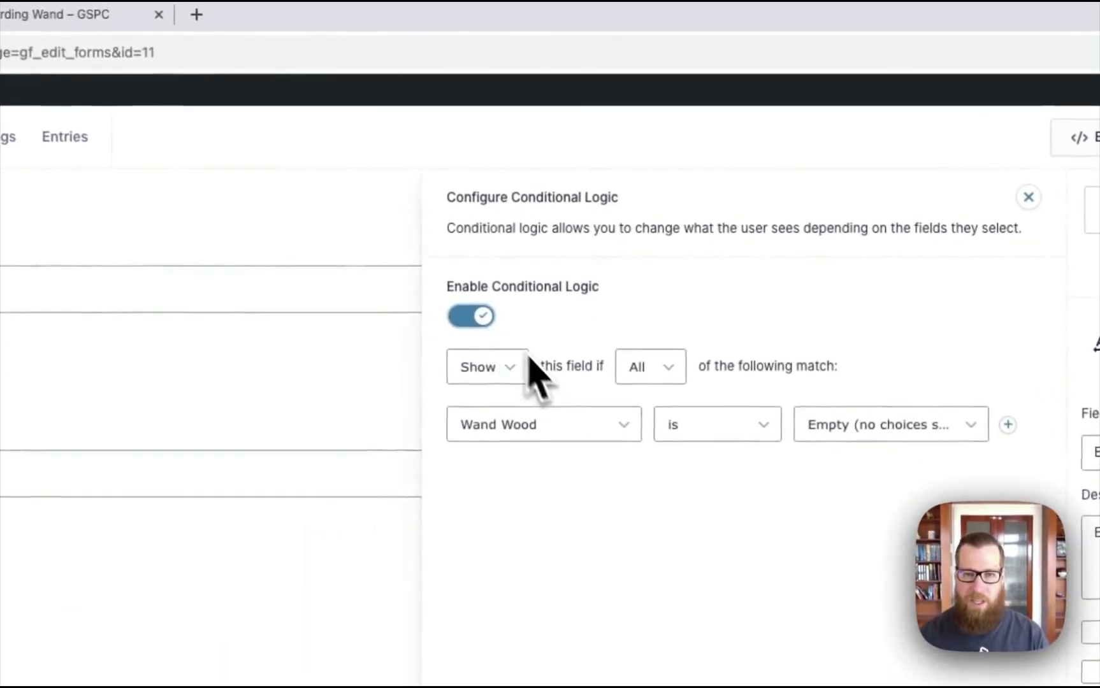
pyautogui.click(547, 425)
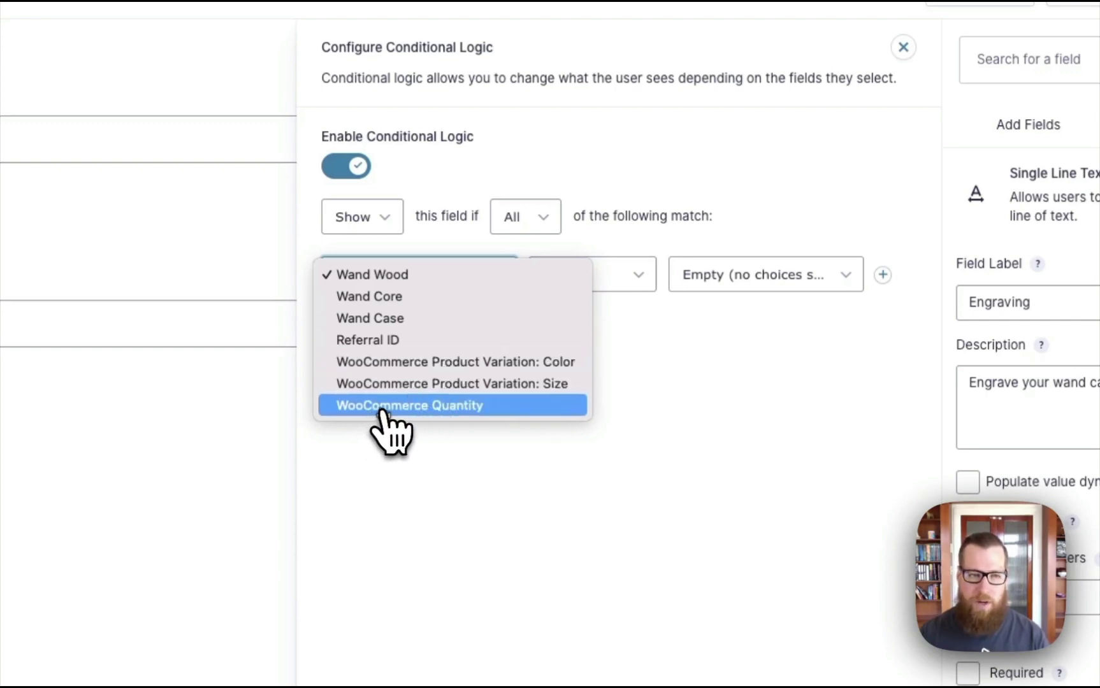
pyautogui.click(383, 411)
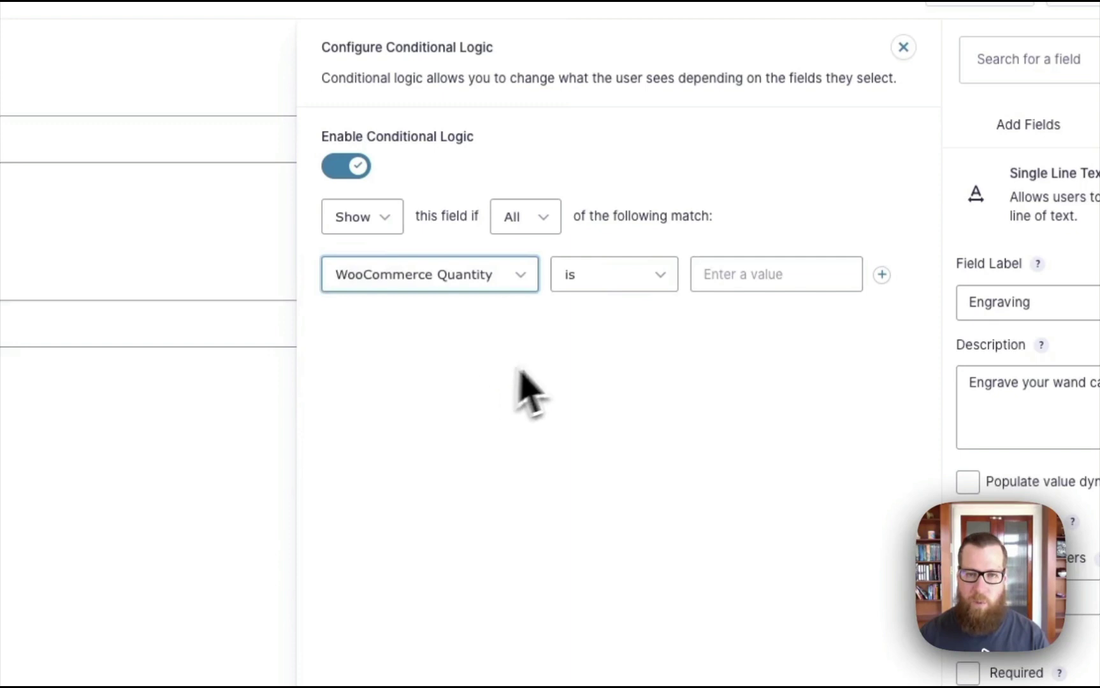
pyautogui.click(611, 280)
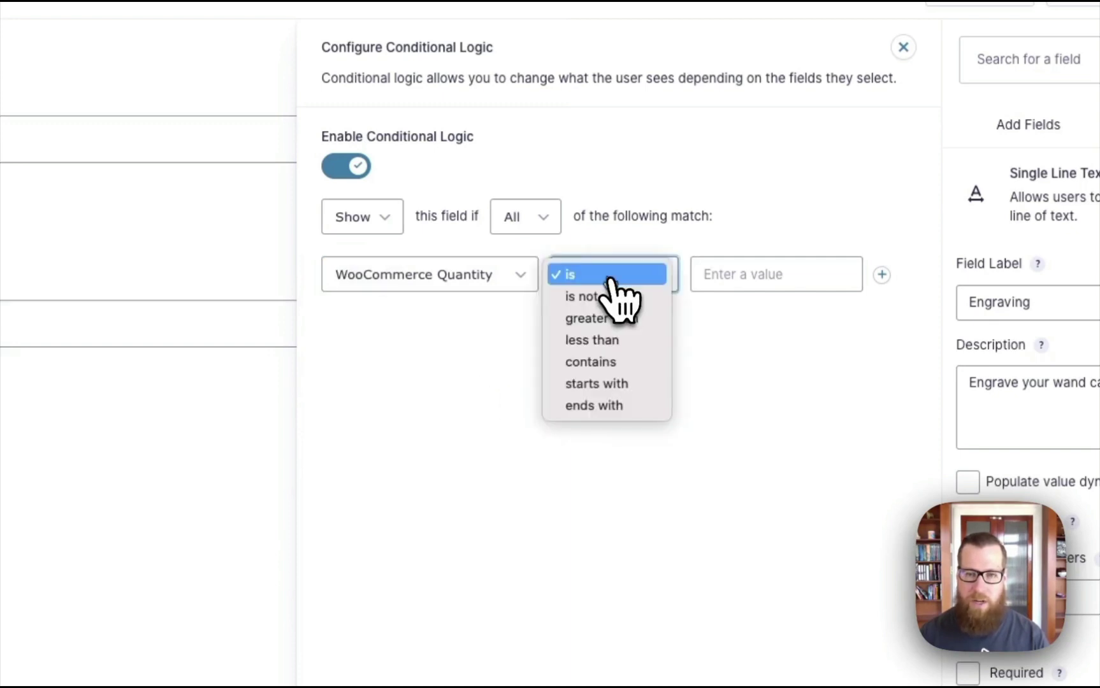
pyautogui.click(609, 318)
pyautogui.click(729, 274)
pyautogui.write('1')
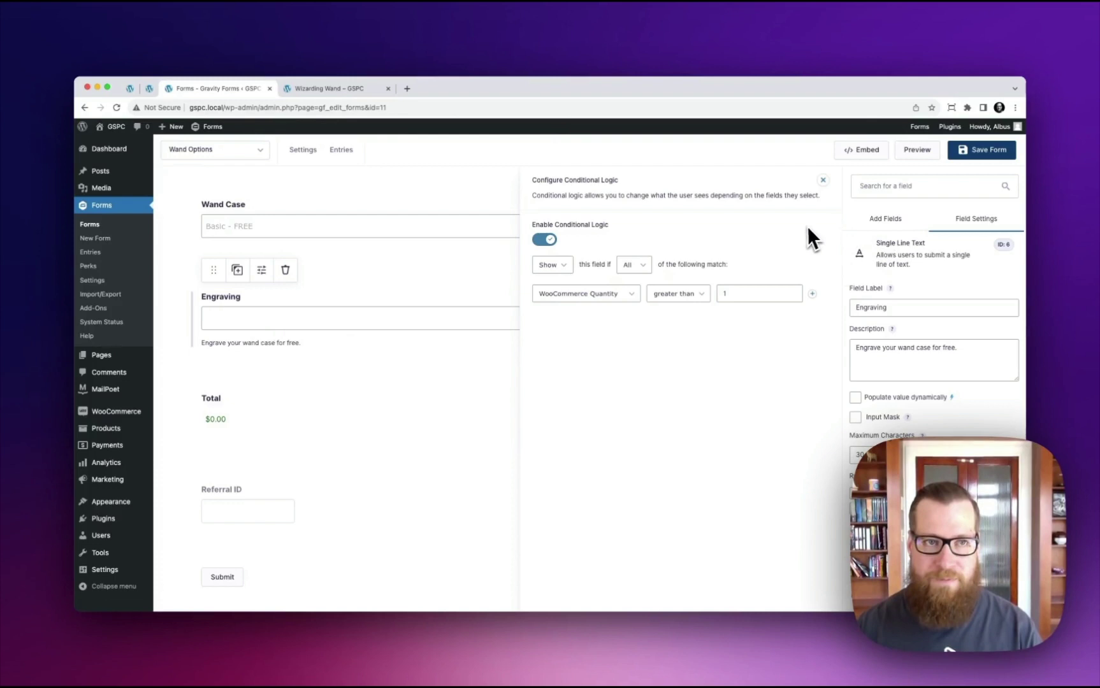
pyautogui.click(344, 92)
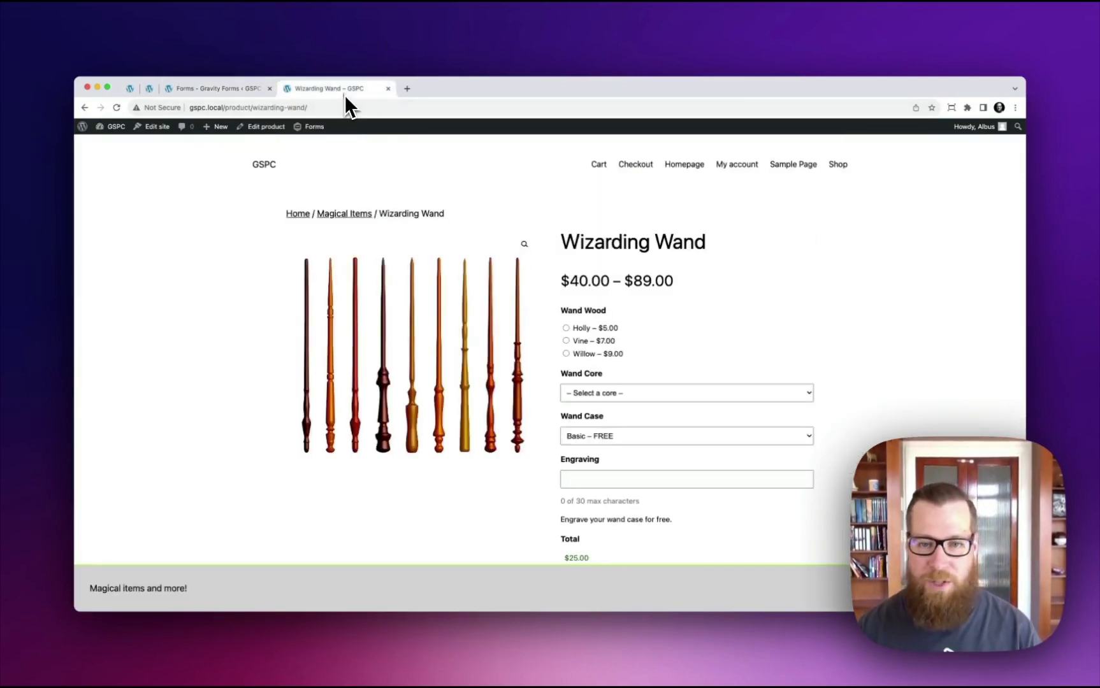